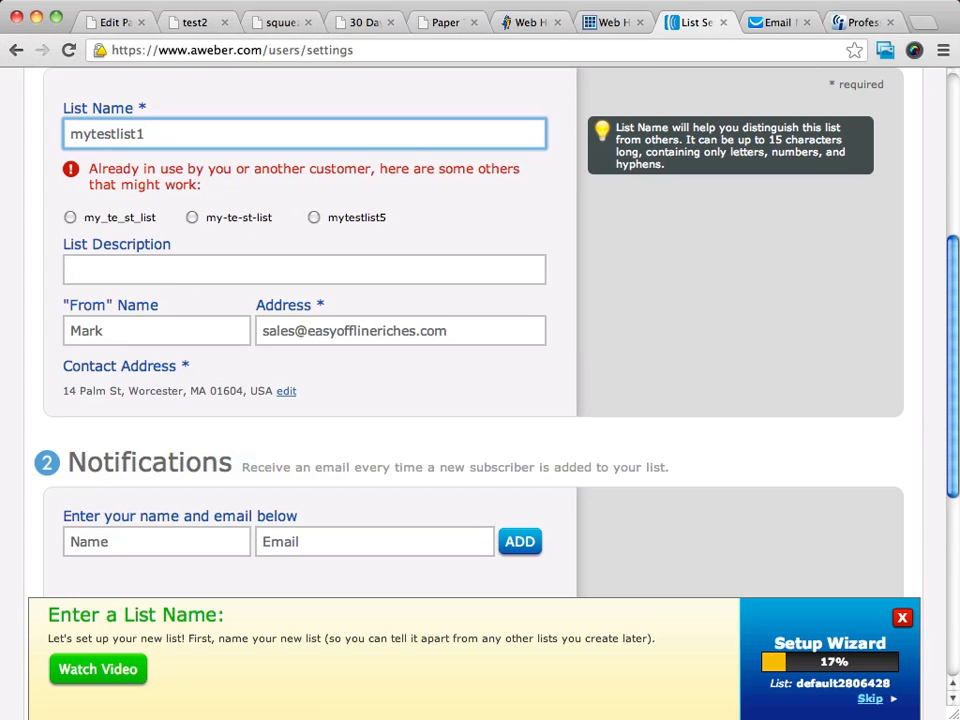
- Name the new list mytestlist100 and enter "My test list test" as its description
type("00")
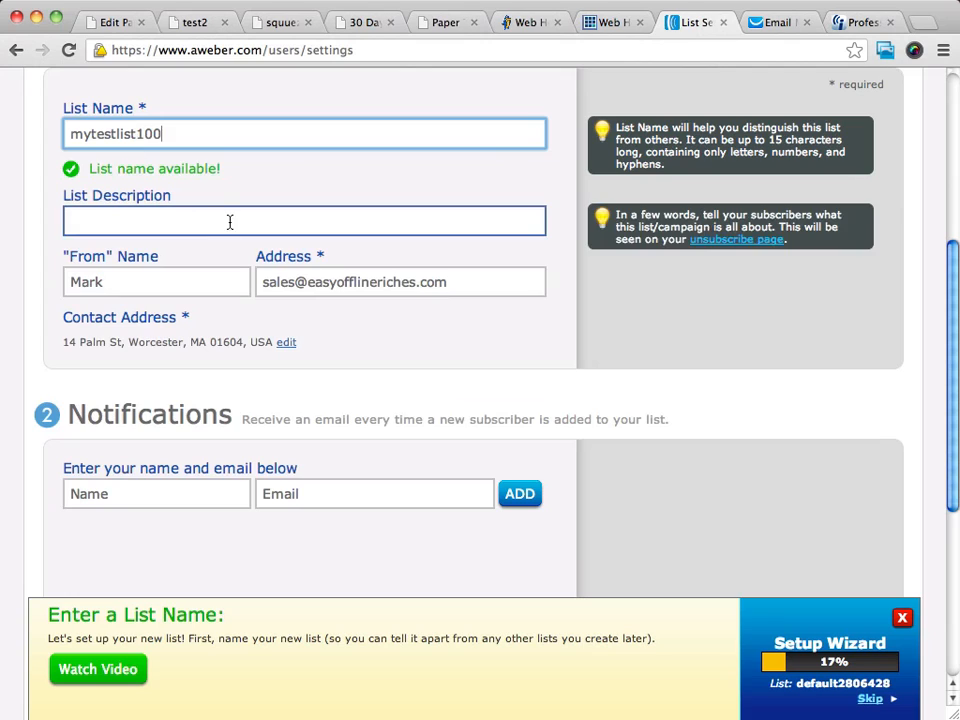
left_click(139, 216)
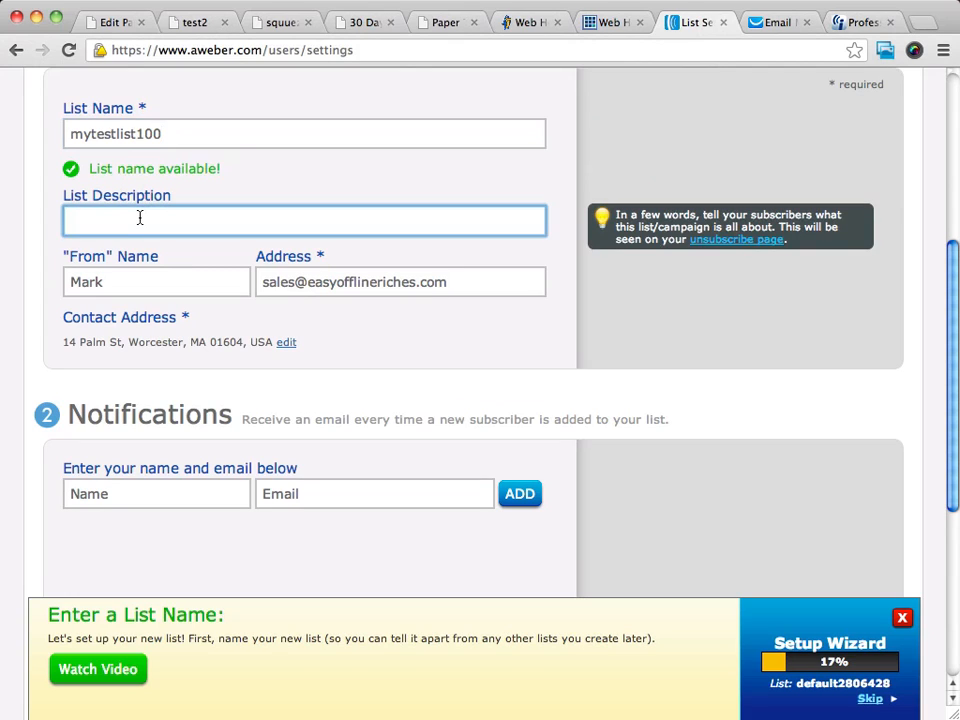
type("My test list test")
left_click(122, 274)
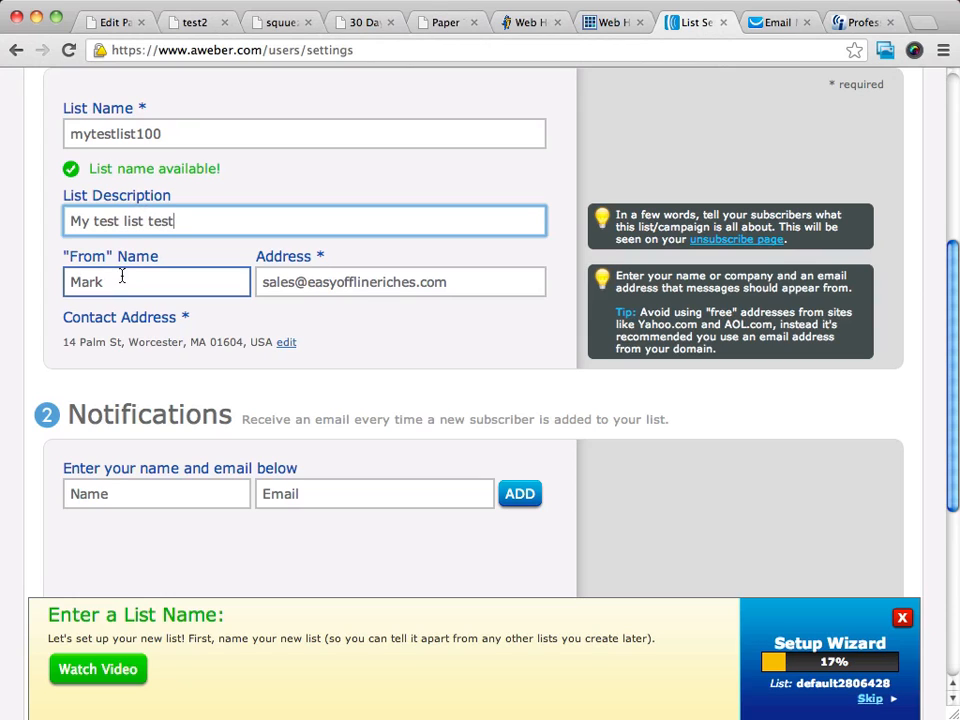
left_click(435, 281)
left_click(281, 233)
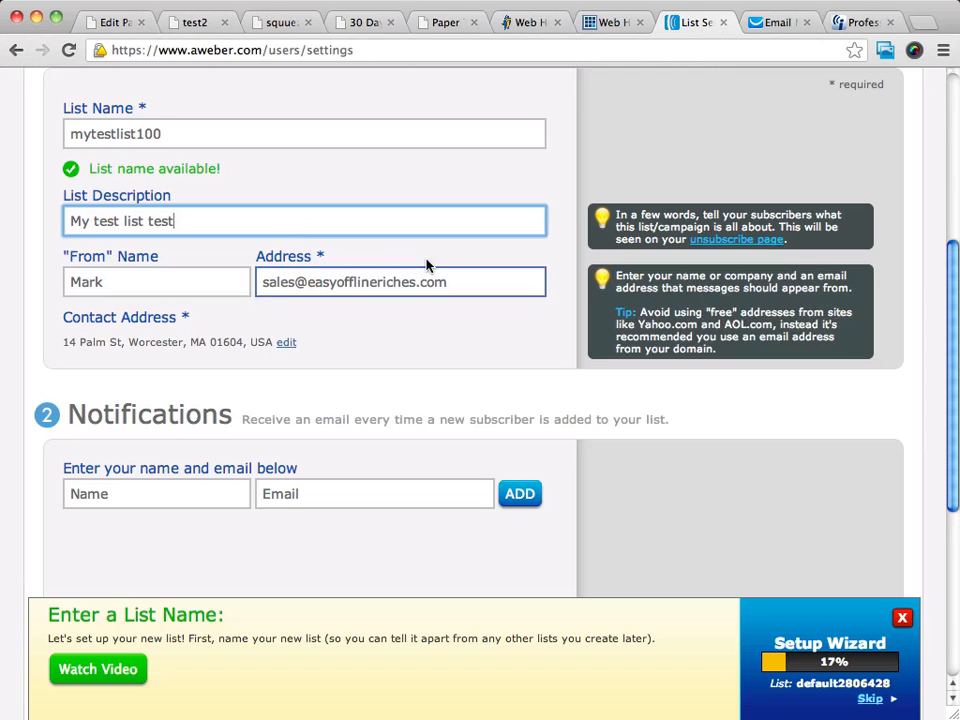
- Save the list's basic settings without adding a notification recipient
scroll(428, 264, "down", 3)
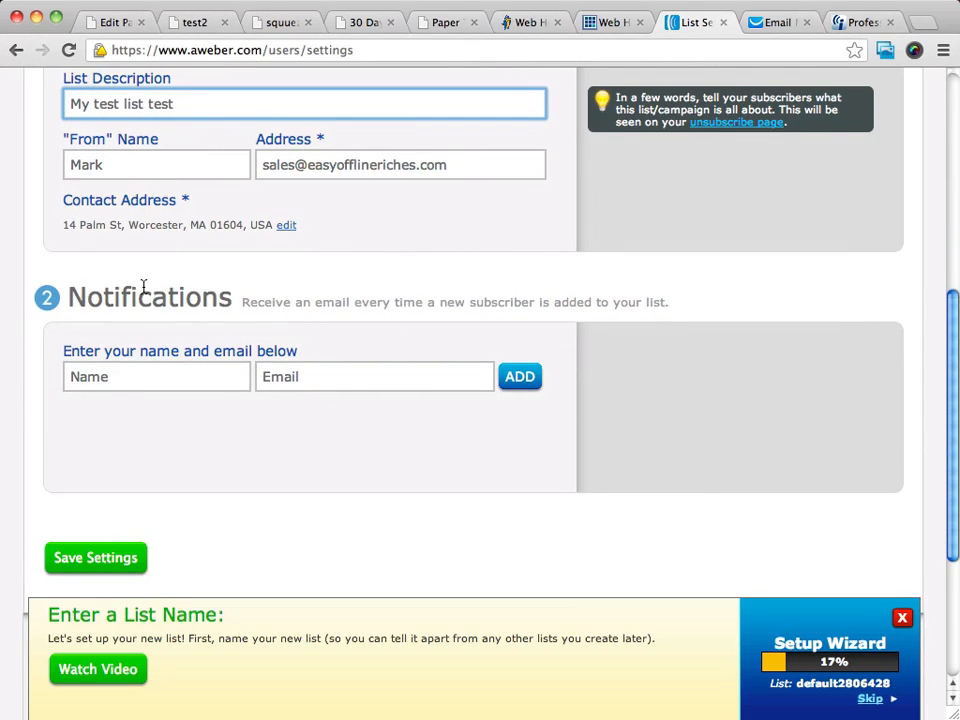
scroll(143, 287, "down", 3)
scroll(141, 212, "up", 5)
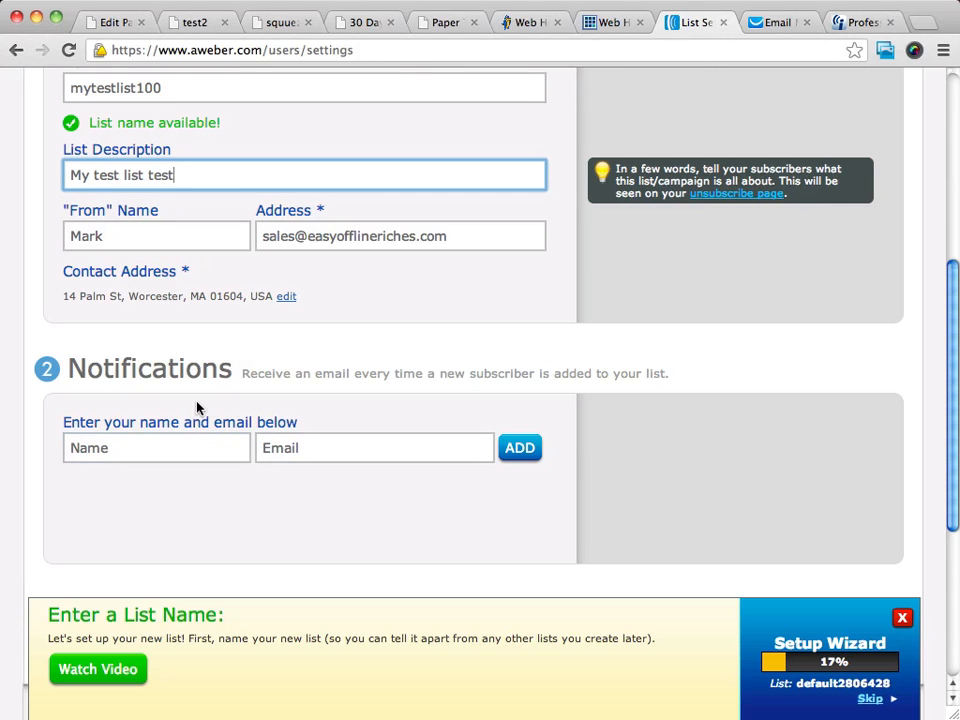
scroll(197, 407, "down", 3)
scroll(158, 441, "up", 10)
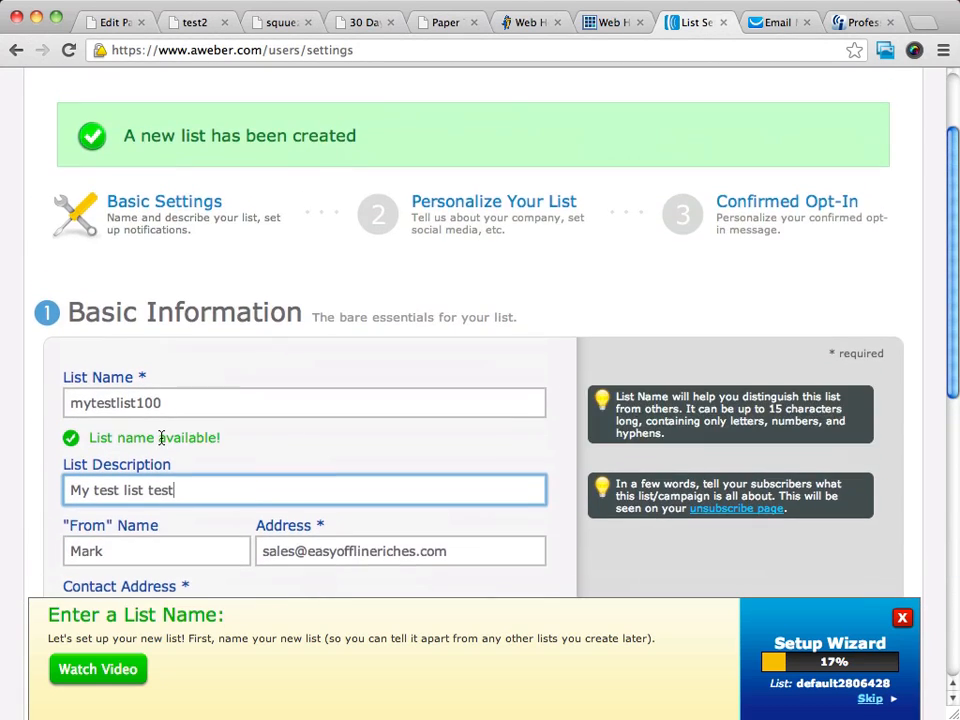
scroll(160, 441, "down", 4)
scroll(162, 441, "up", 6)
scroll(161, 439, "down", 11)
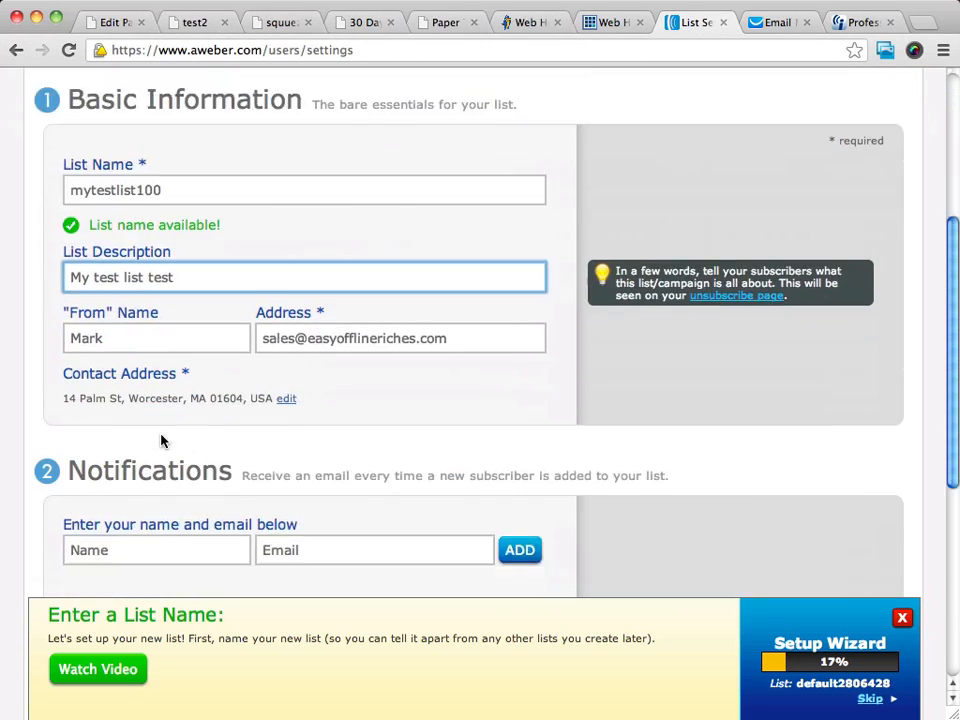
left_click(79, 521)
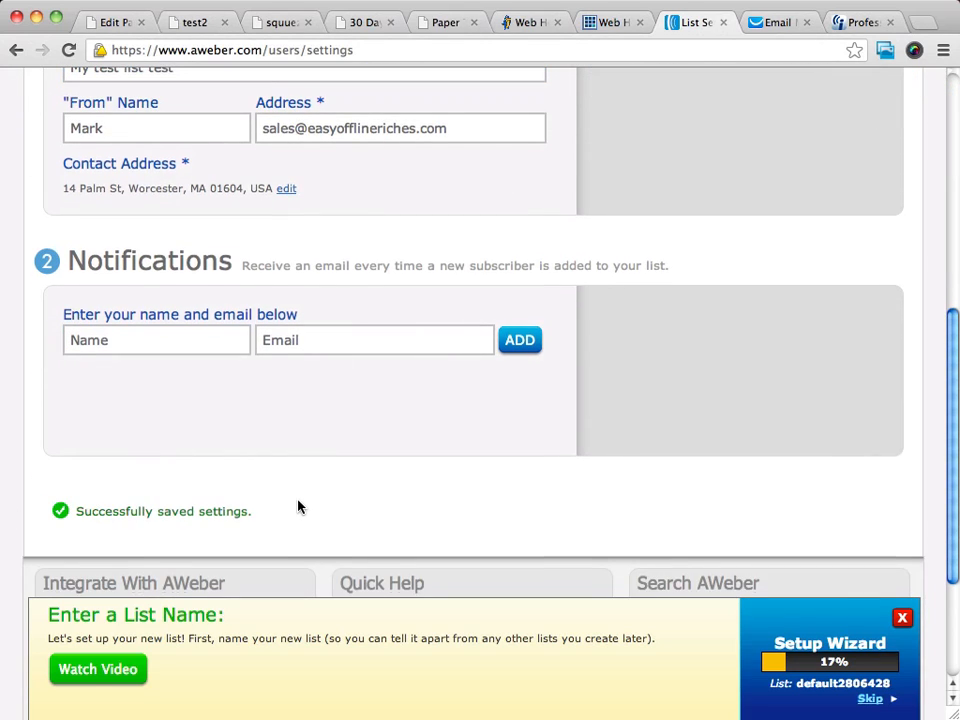
- Examine the company branding, social media sharing and global text snippet options for personalizing the list
scroll(298, 507, "up", 10)
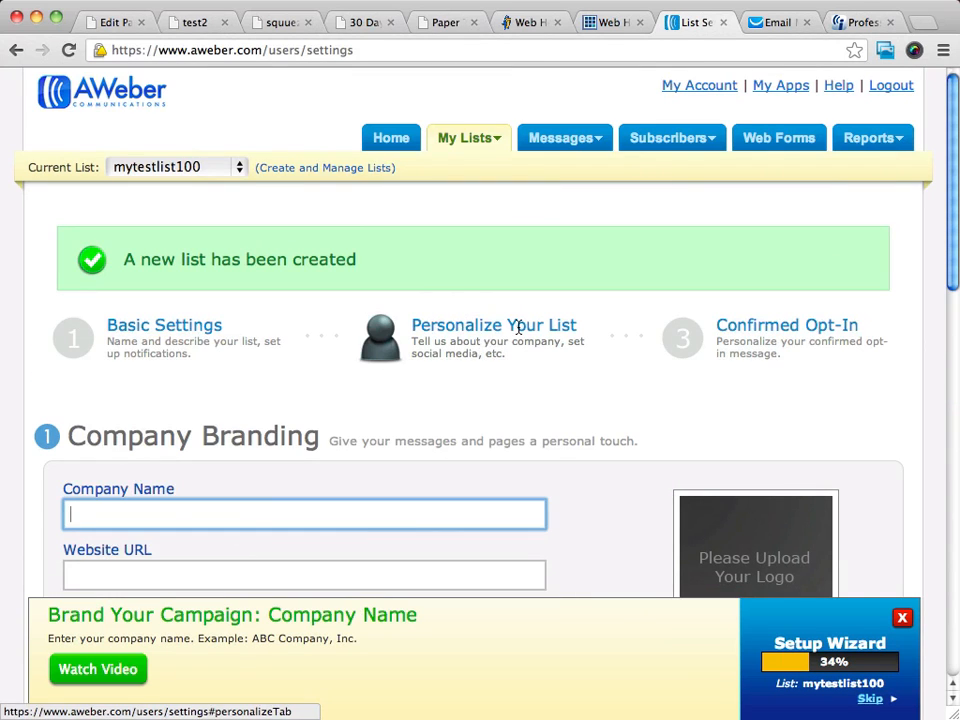
scroll(518, 327, "down", 7)
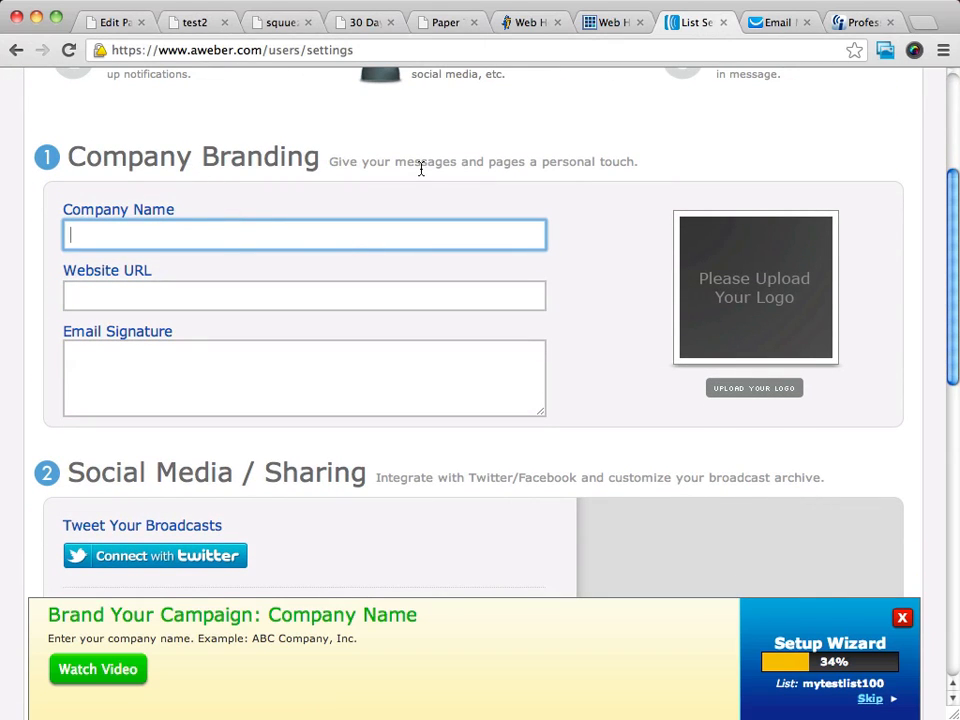
scroll(421, 170, "down", 4)
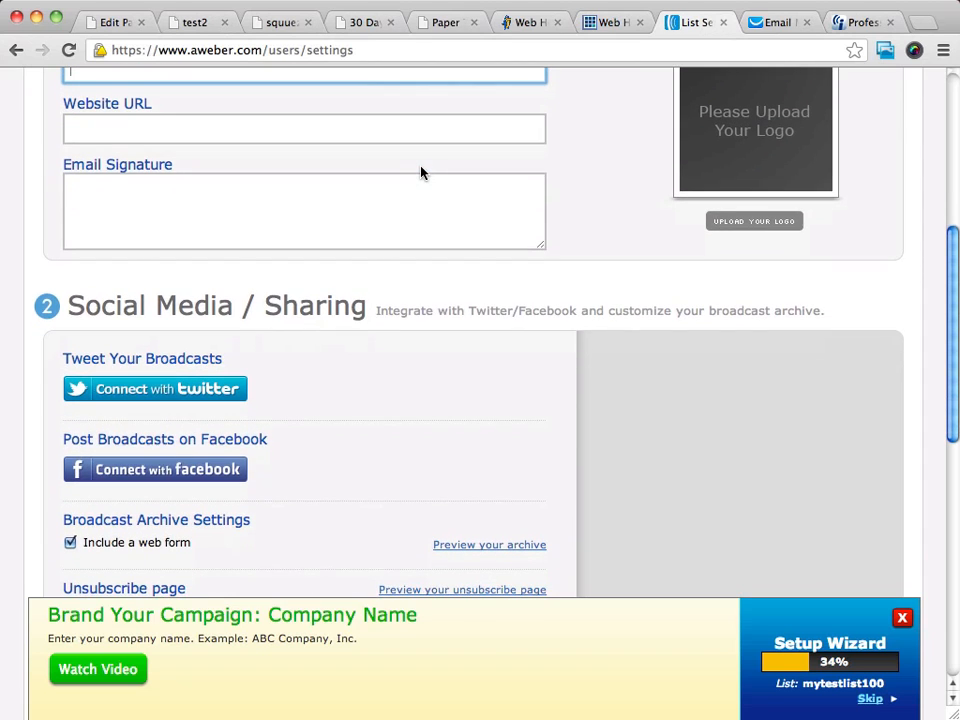
scroll(421, 170, "down", 5)
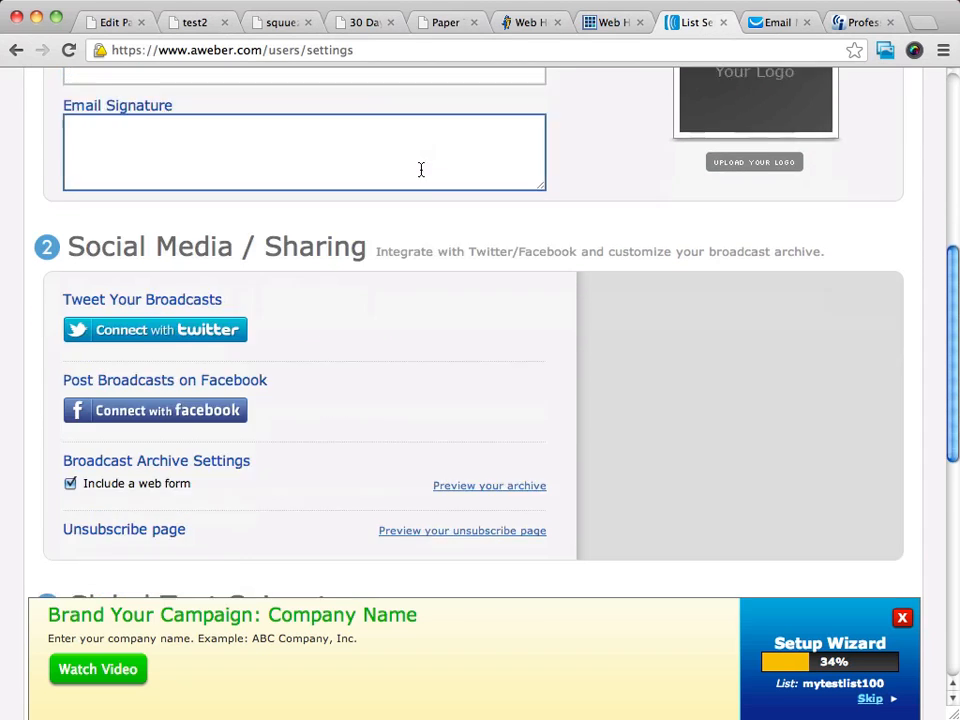
scroll(420, 165, "up", 11)
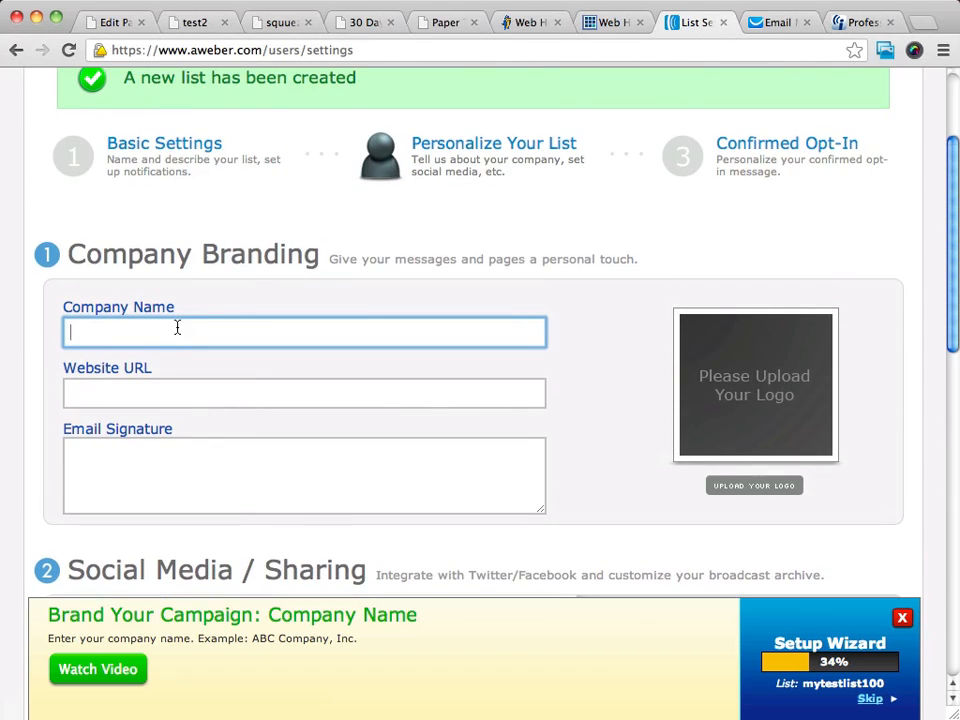
left_click(240, 392)
left_click(277, 443)
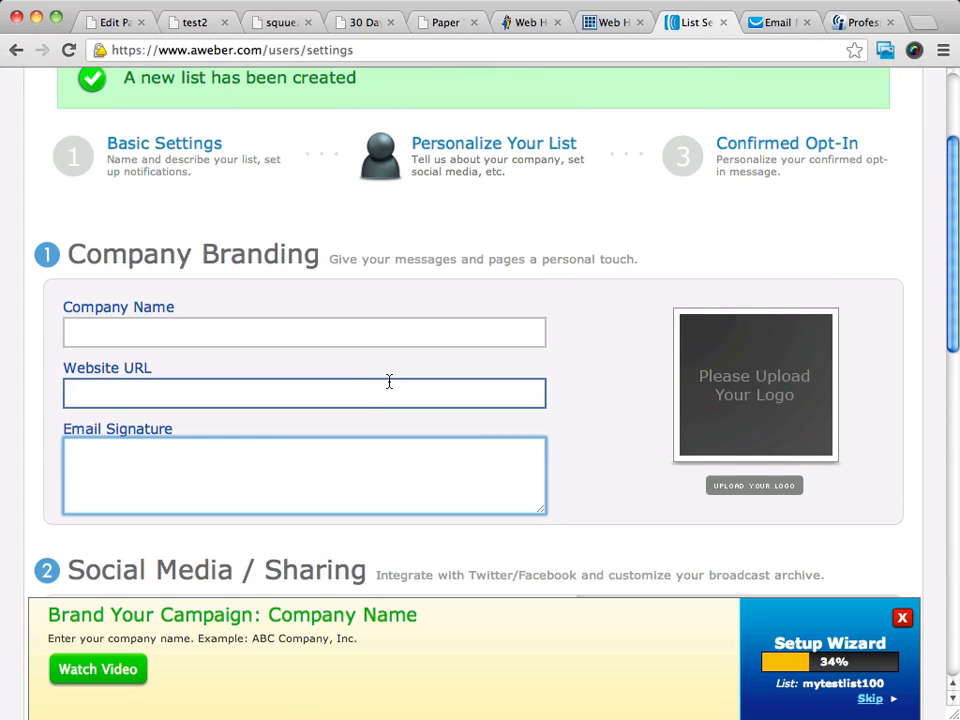
scroll(388, 383, "down", 3)
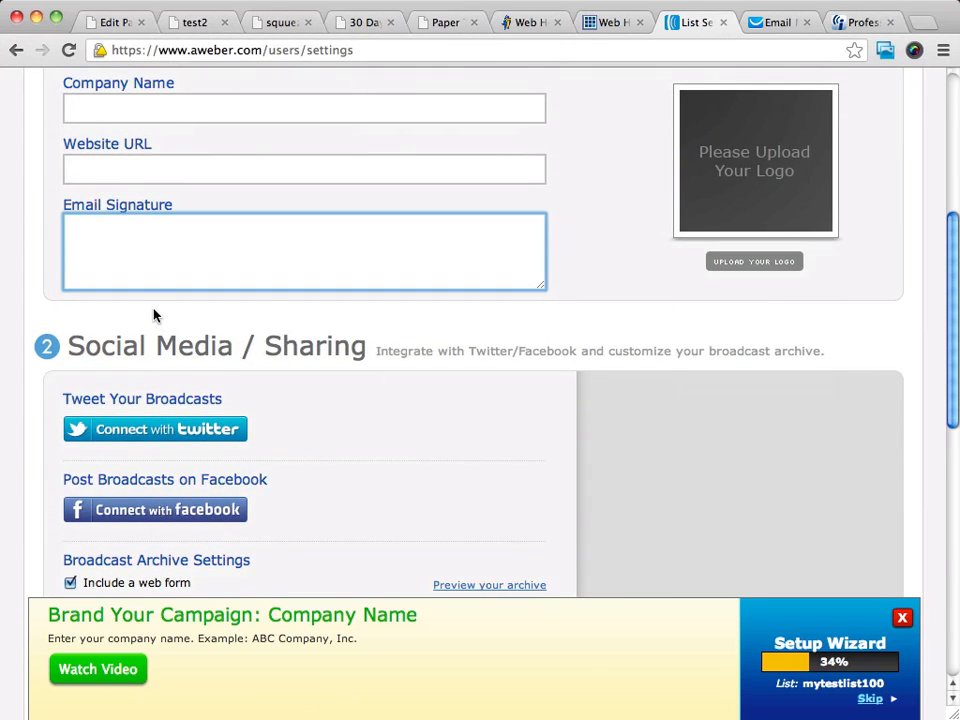
scroll(155, 314, "down", 2)
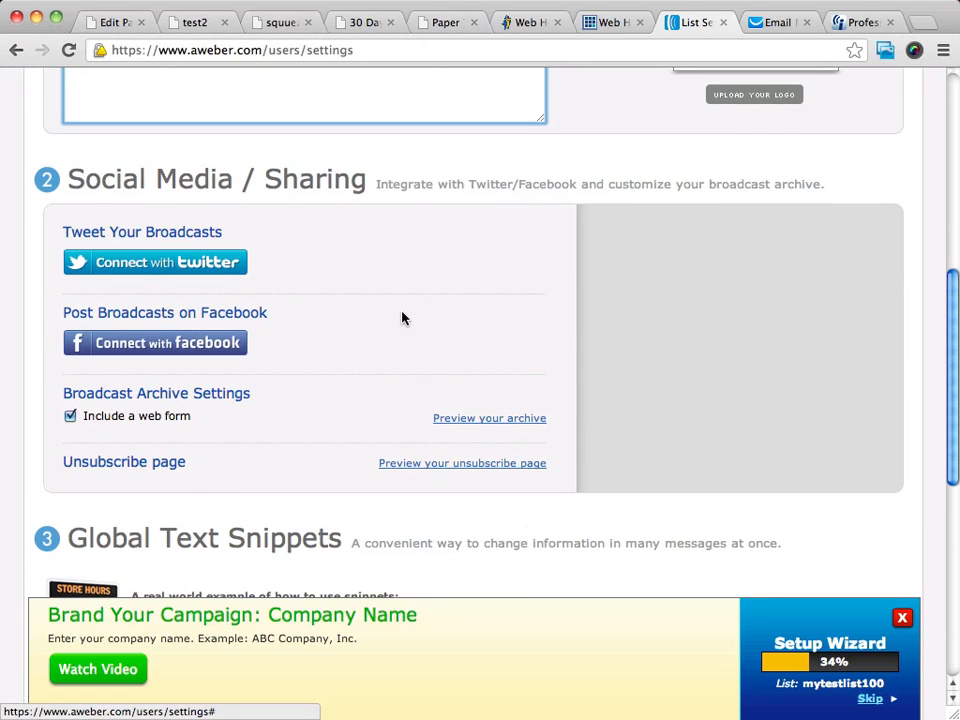
scroll(397, 319, "down", 2)
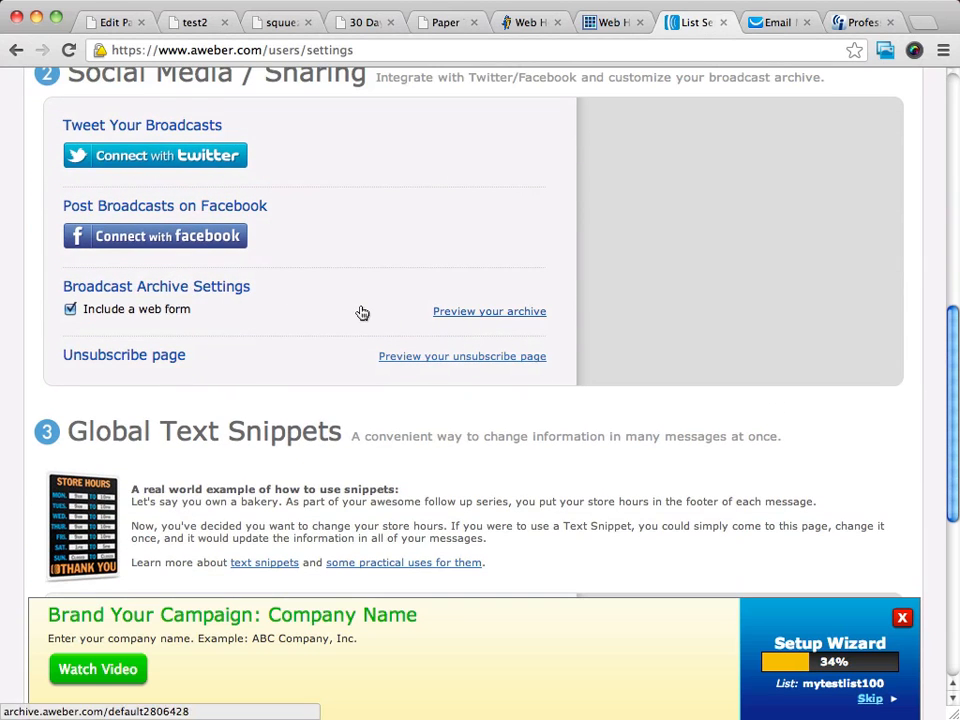
scroll(360, 312, "up", 10)
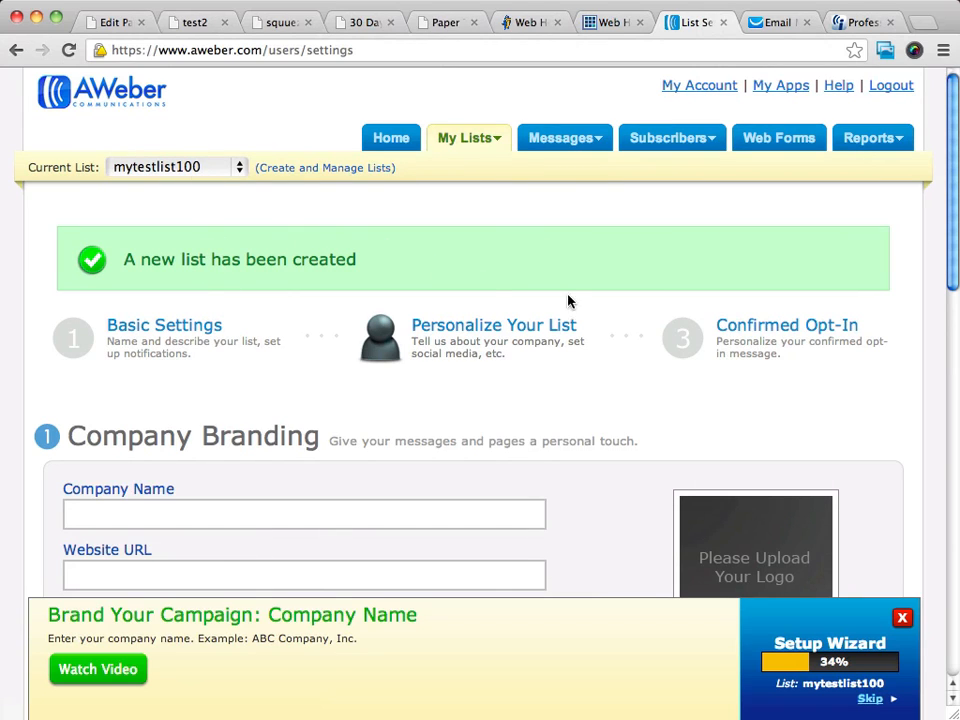
- In the Confirmed Opt-In settings, turn off the opt-in requirement for web forms and confirm disabling it
left_click(805, 330)
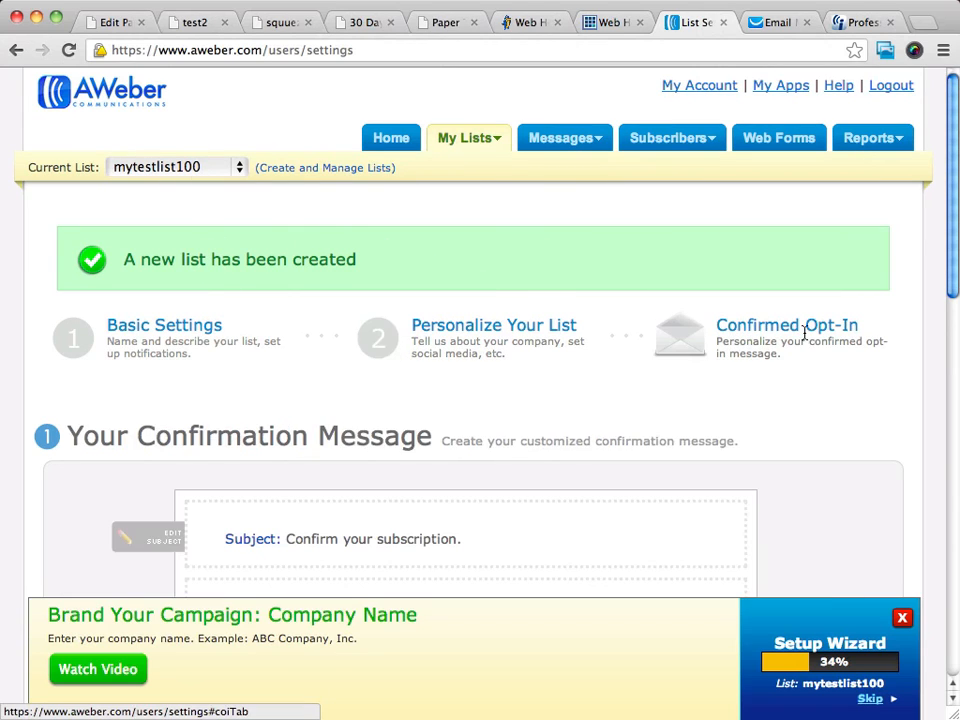
scroll(508, 285, "down", 4)
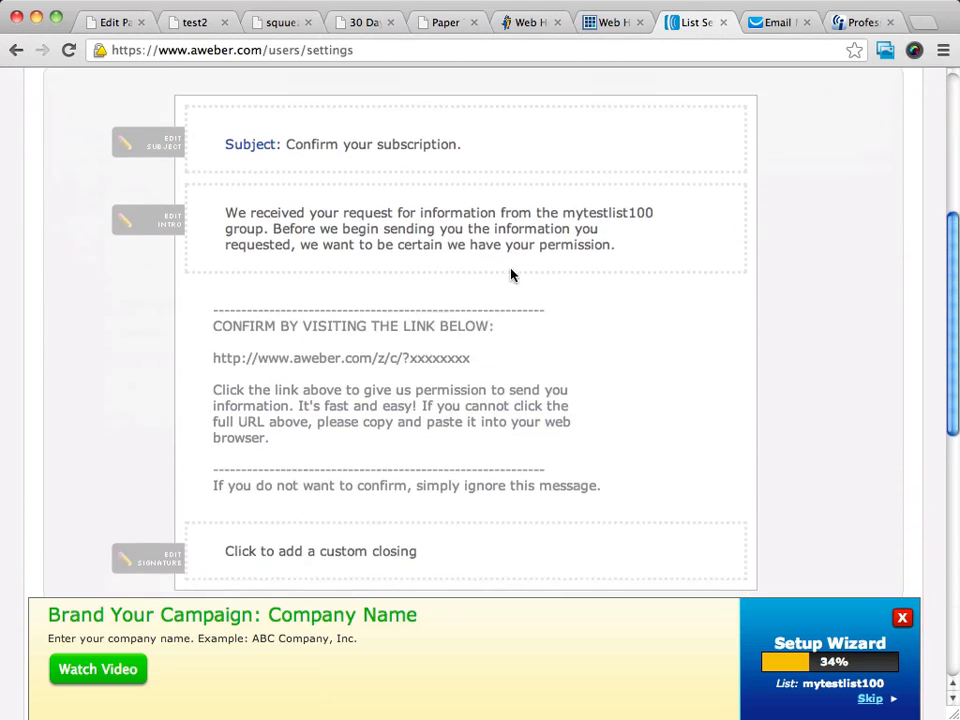
scroll(510, 271, "up", 4)
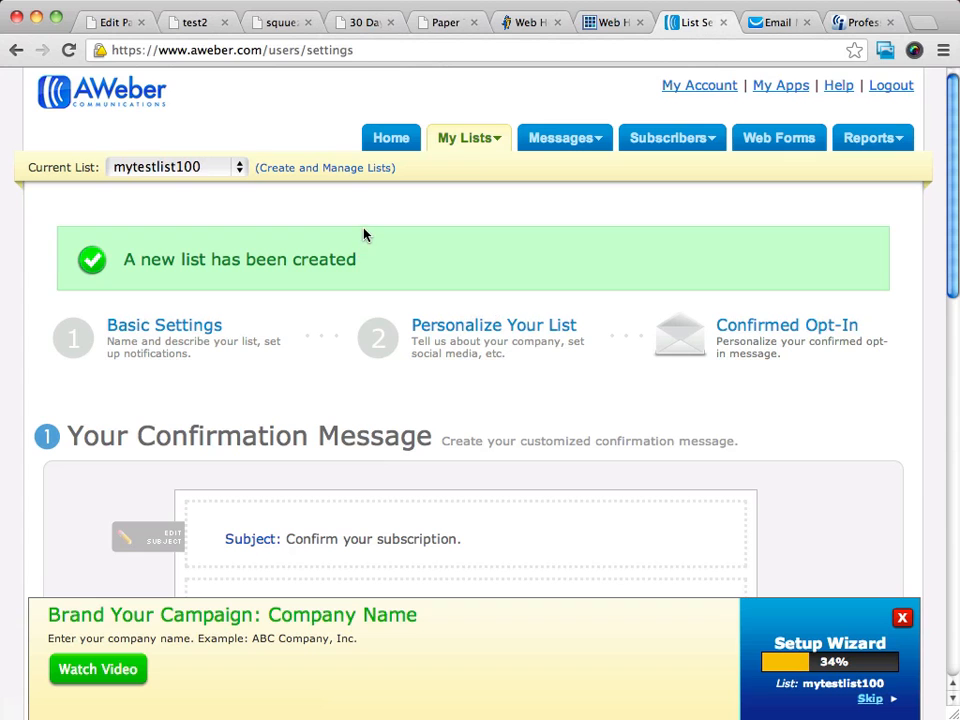
scroll(385, 215, "down", 6)
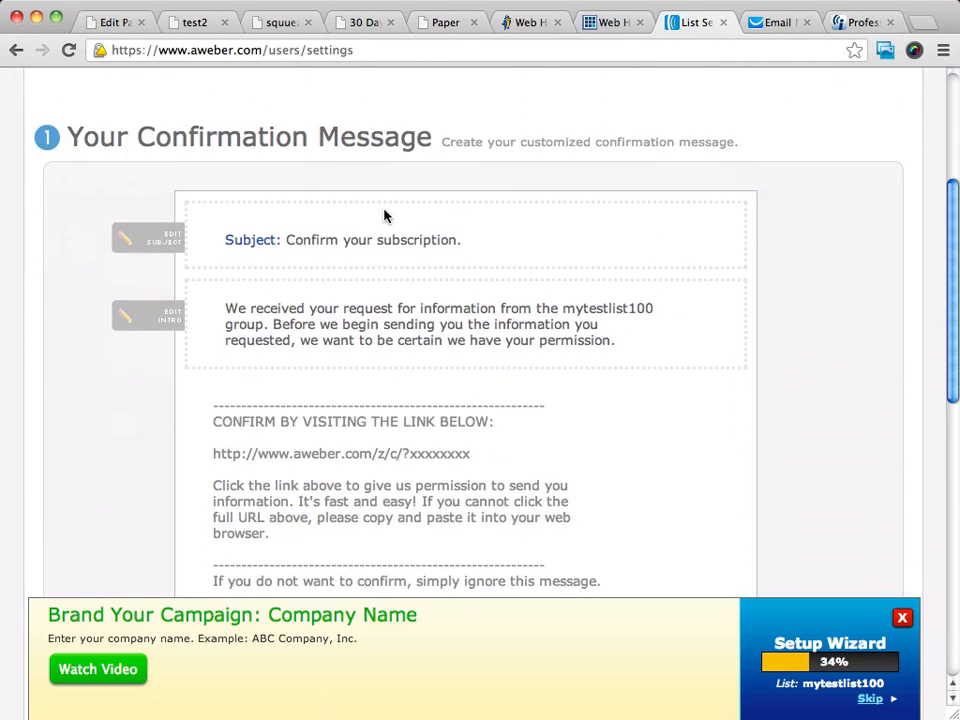
scroll(385, 215, "down", 7)
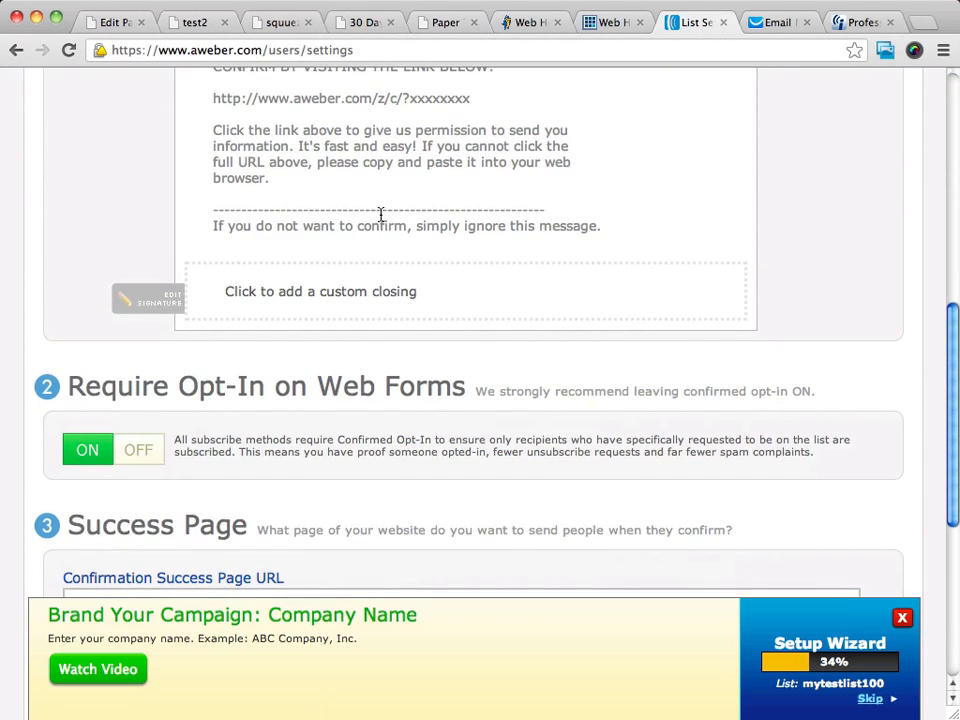
scroll(380, 215, "down", 3)
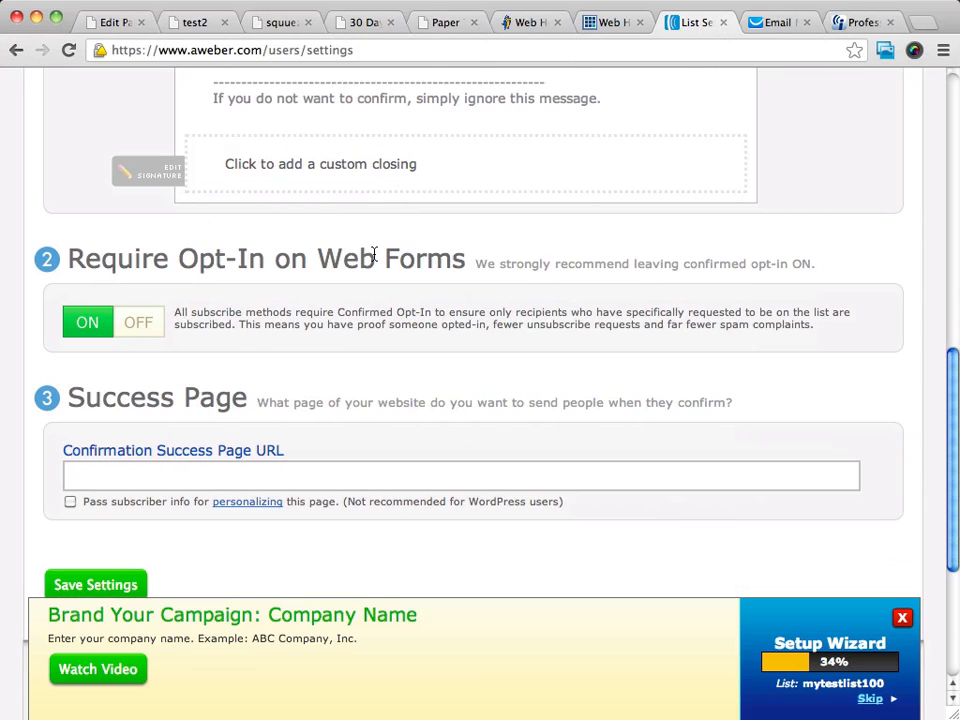
left_click_drag(480, 264, 810, 264)
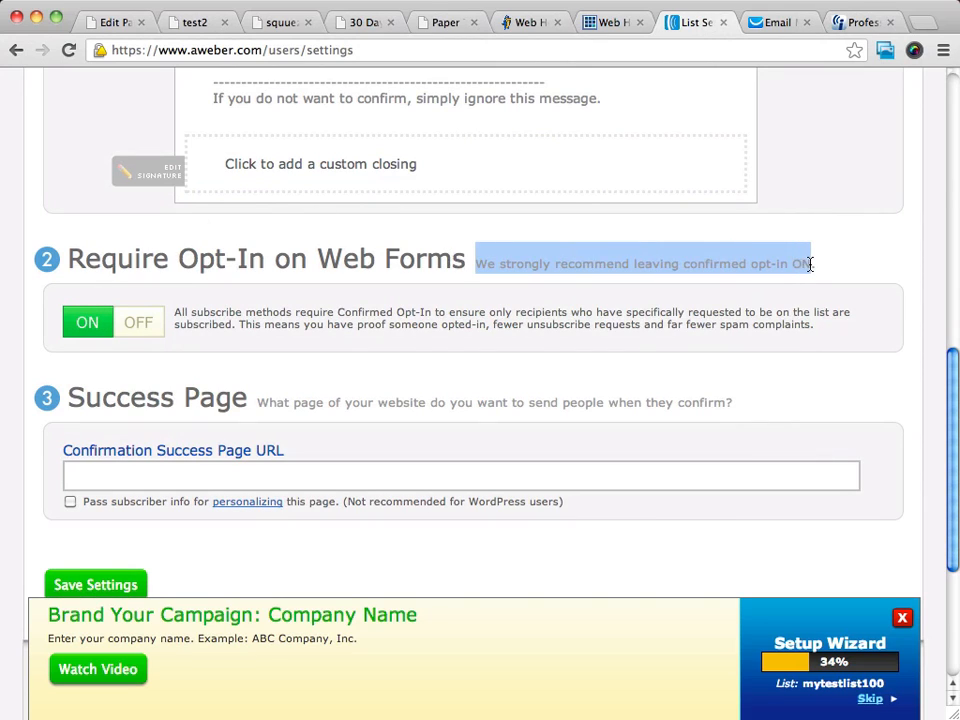
left_click(133, 323)
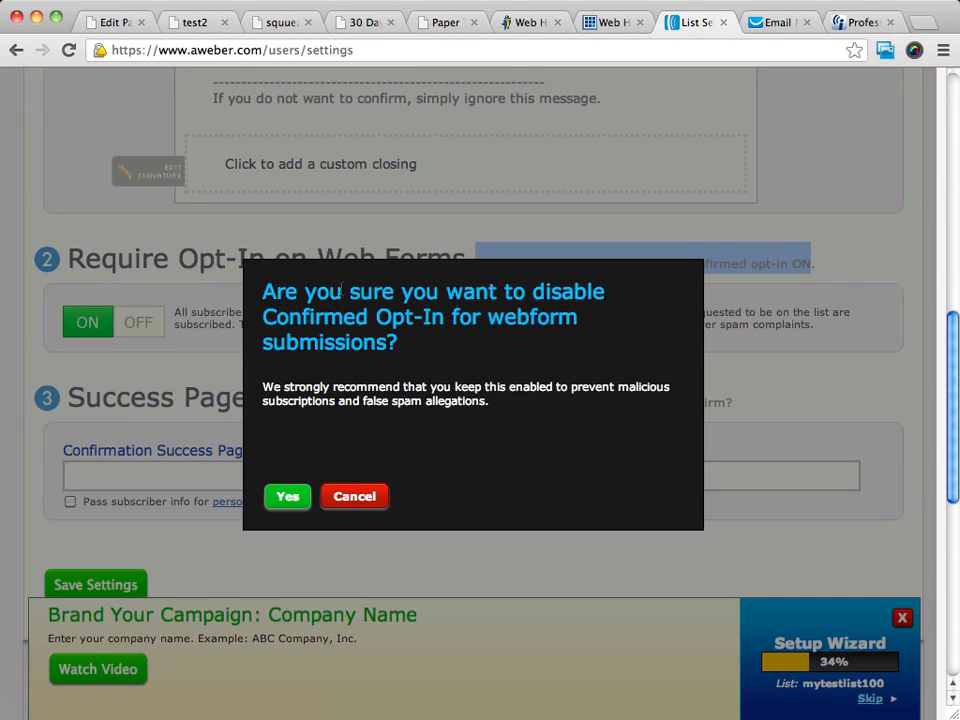
left_click(283, 498)
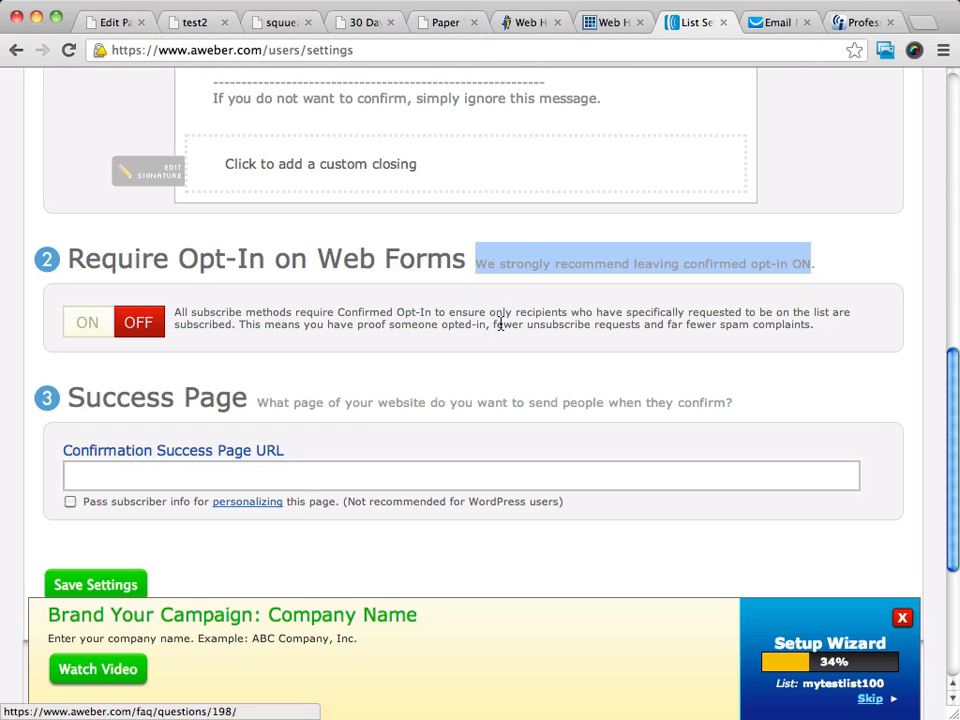
- Save the Confirmed Opt-In settings with the confirmation success page URL left blank
scroll(520, 252, "down", 2)
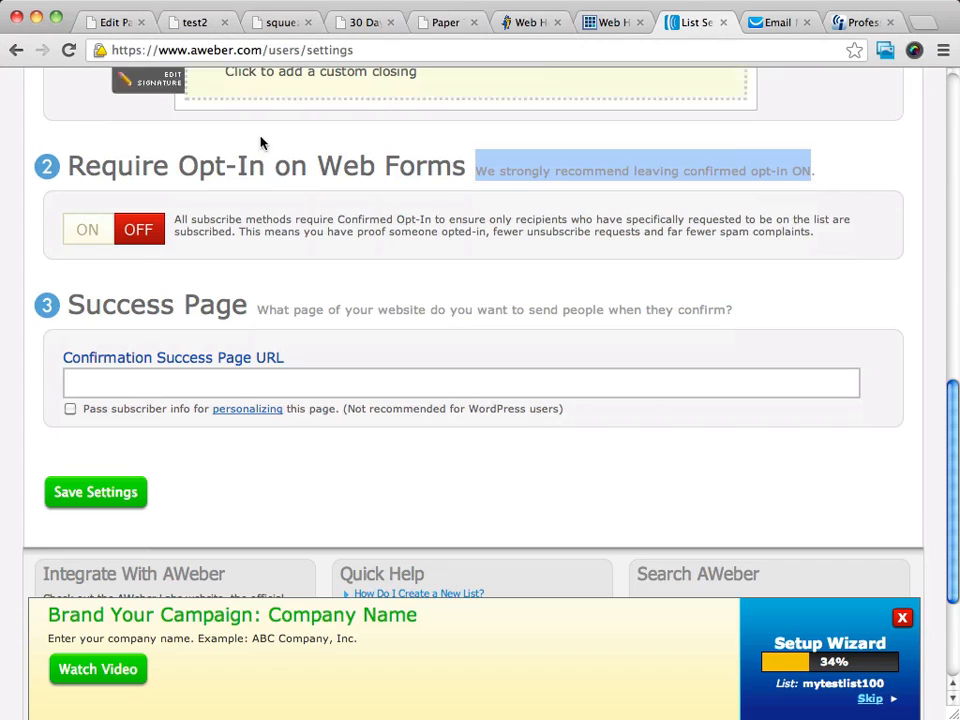
left_click(118, 382)
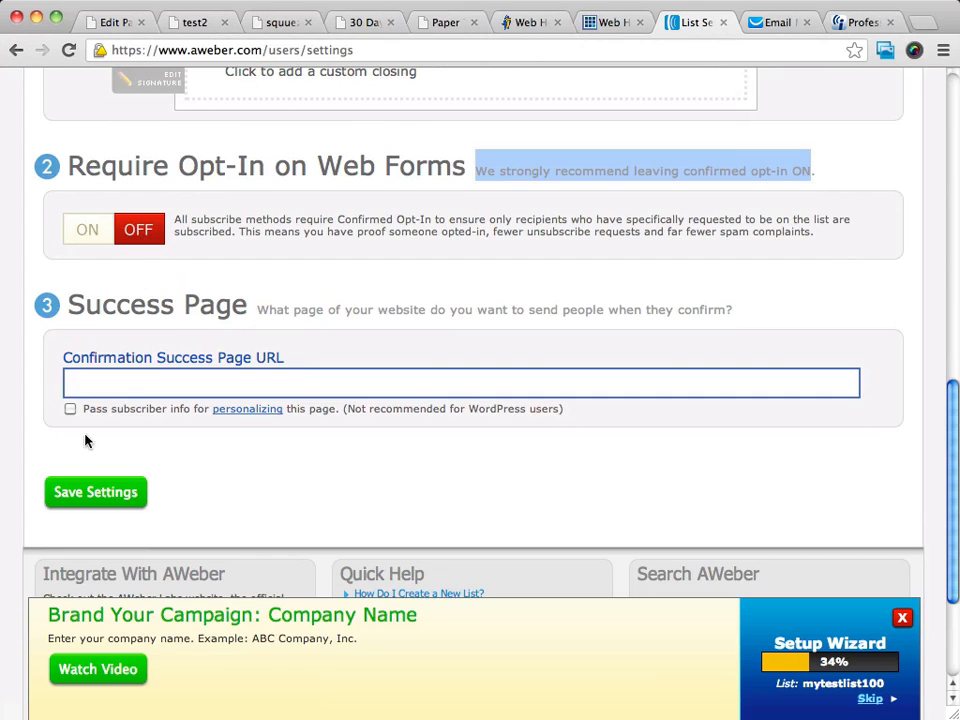
left_click(71, 497)
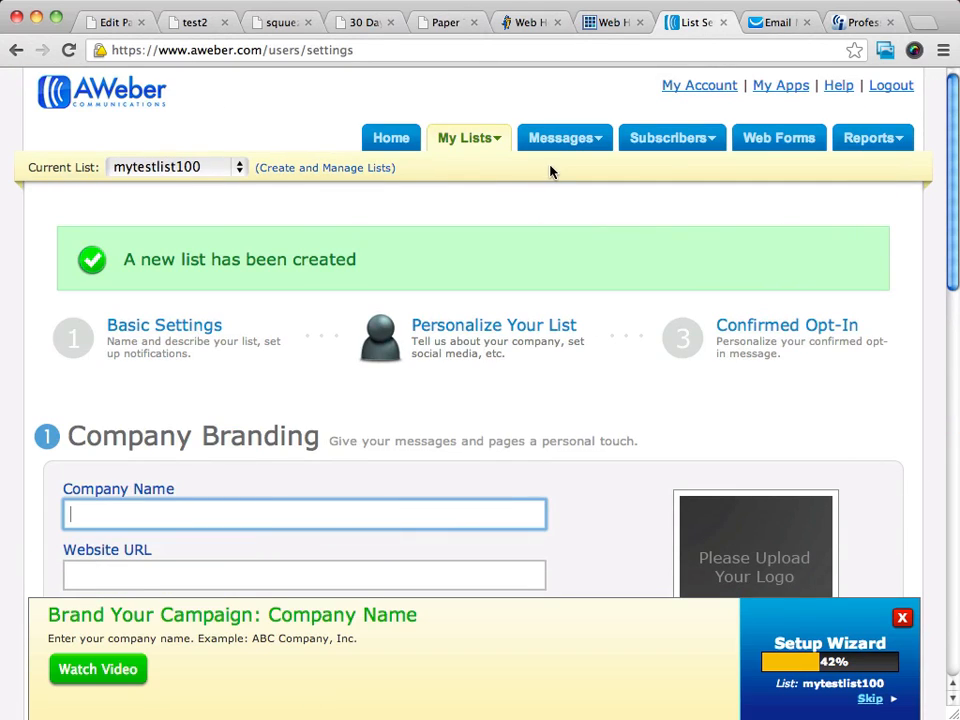
- Start creating a new web form for the mytestlist100 list and bring up its template choices
left_click(785, 145)
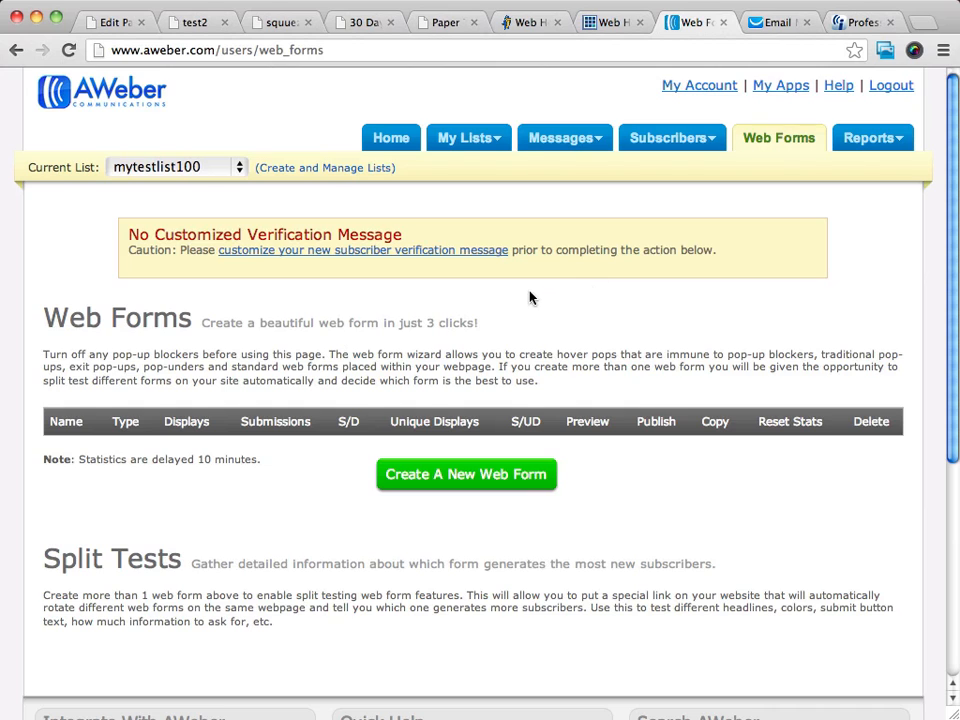
scroll(529, 296, "down", 2)
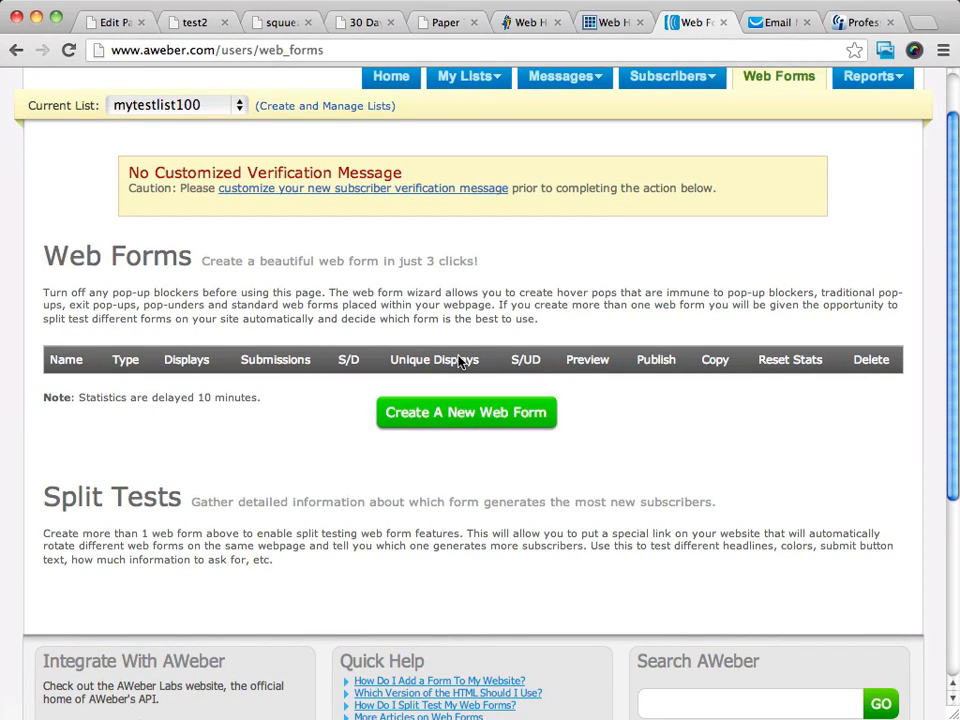
left_click(490, 419)
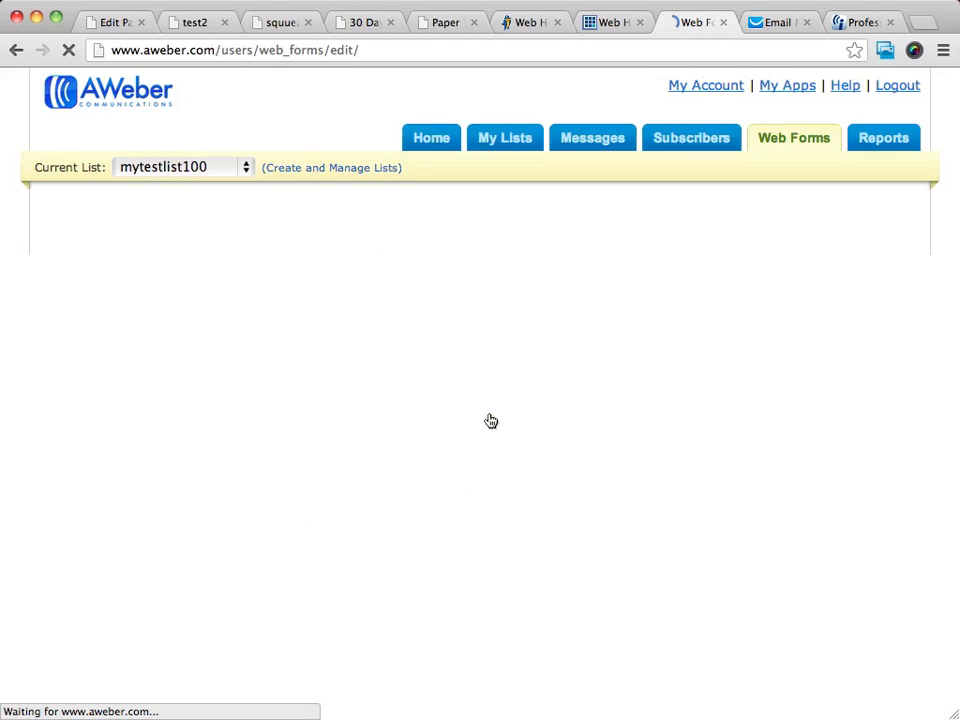
scroll(676, 288, "down", 5)
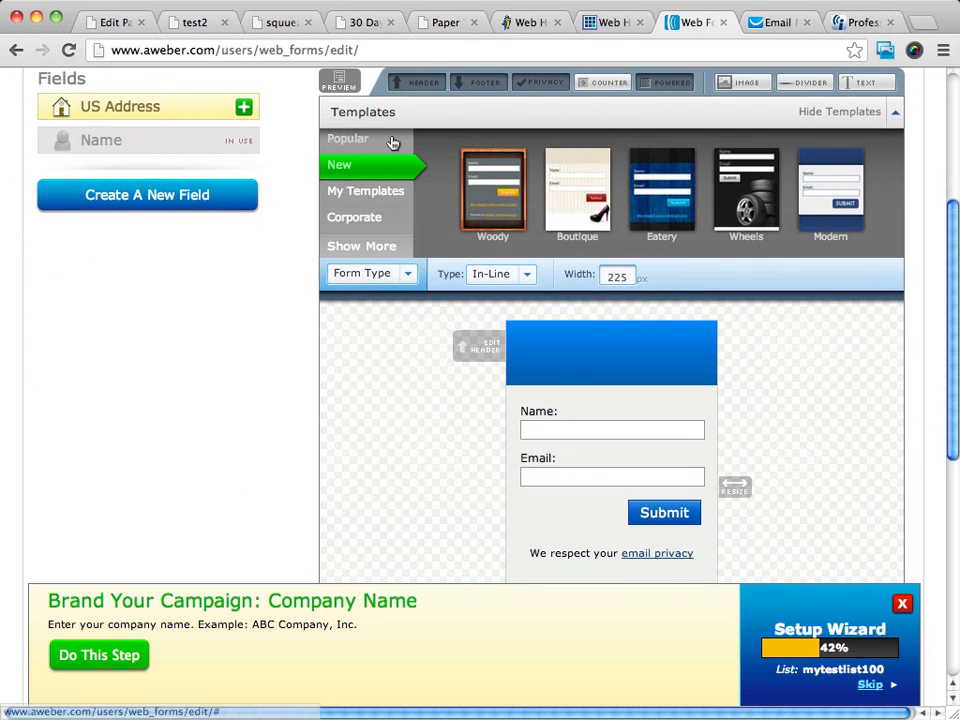
- Browse the form templates offered in the Popular and New categories
scroll(595, 203, "up", 2)
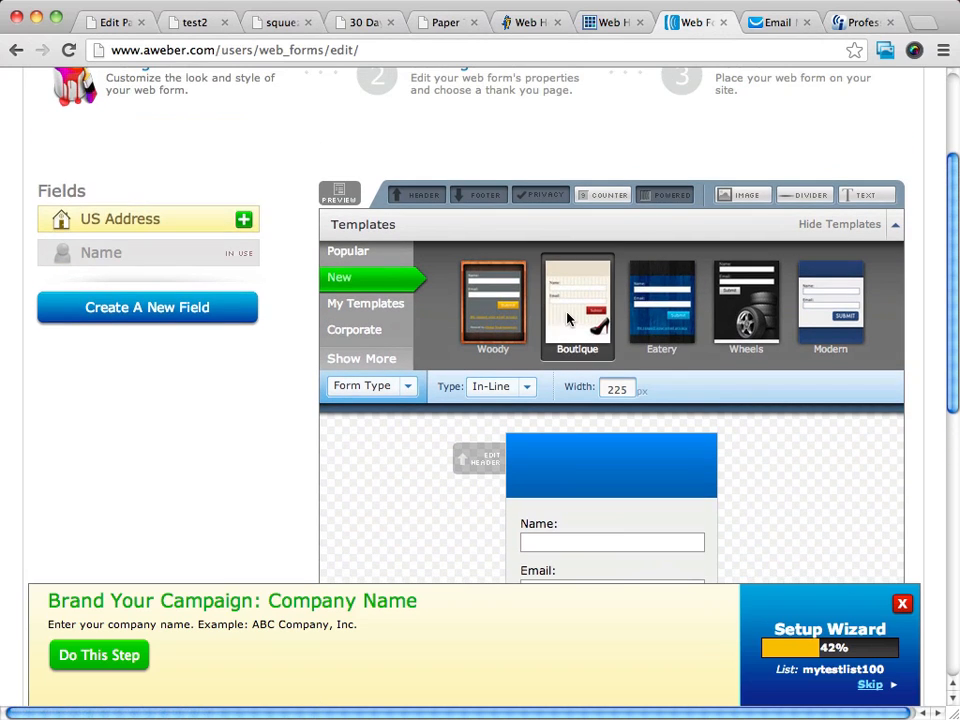
left_click(357, 250)
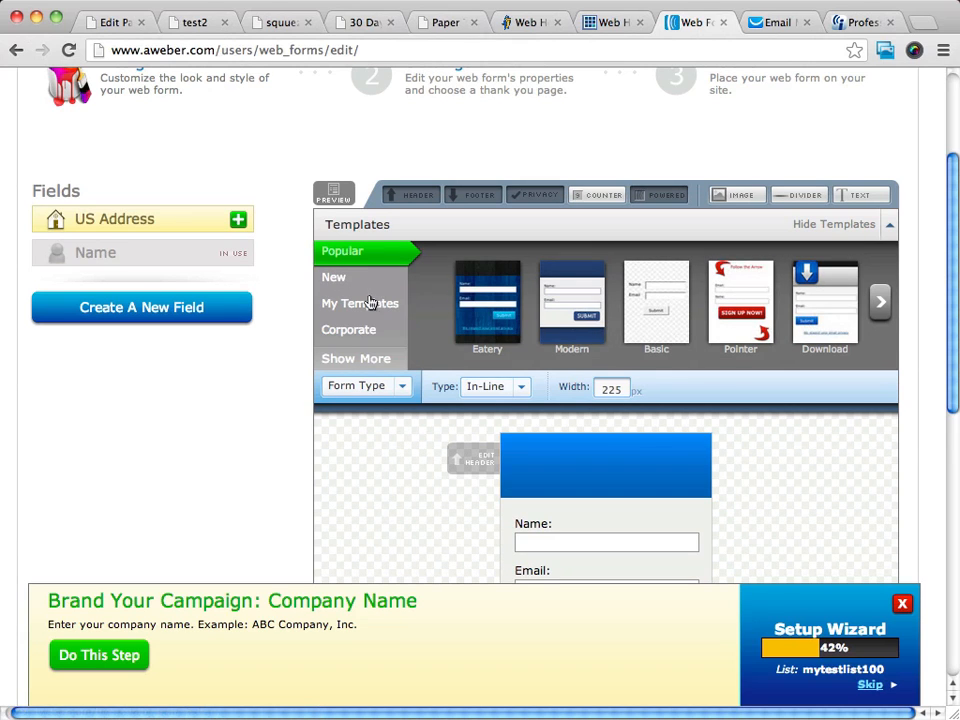
left_click(335, 277)
- Remove the header from the web form and centre its Submit button
scroll(886, 399, "down", 8)
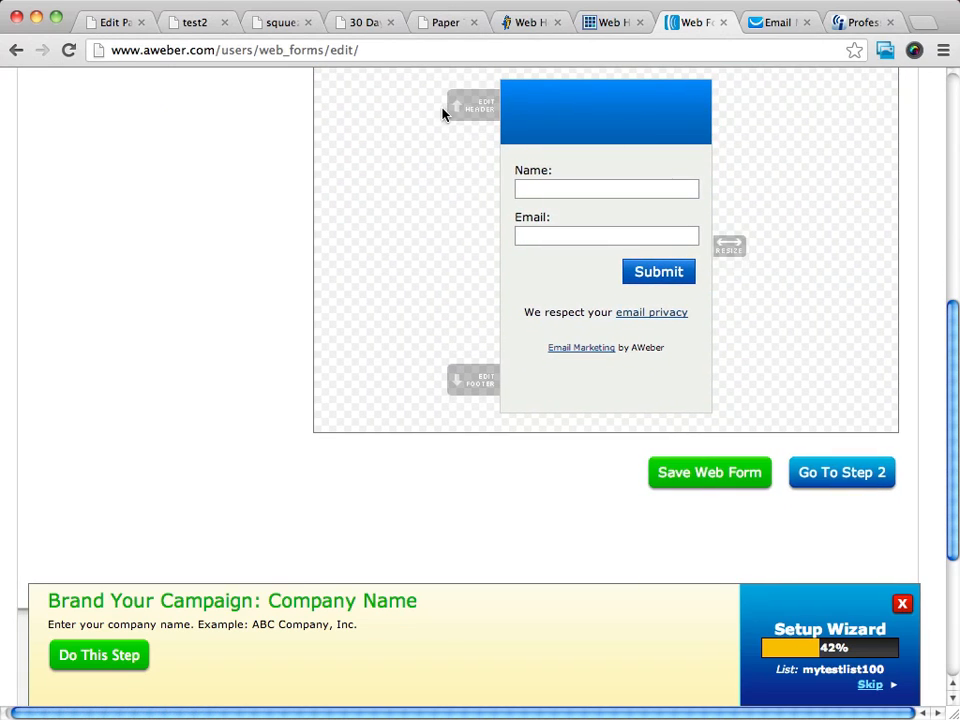
left_click(703, 86)
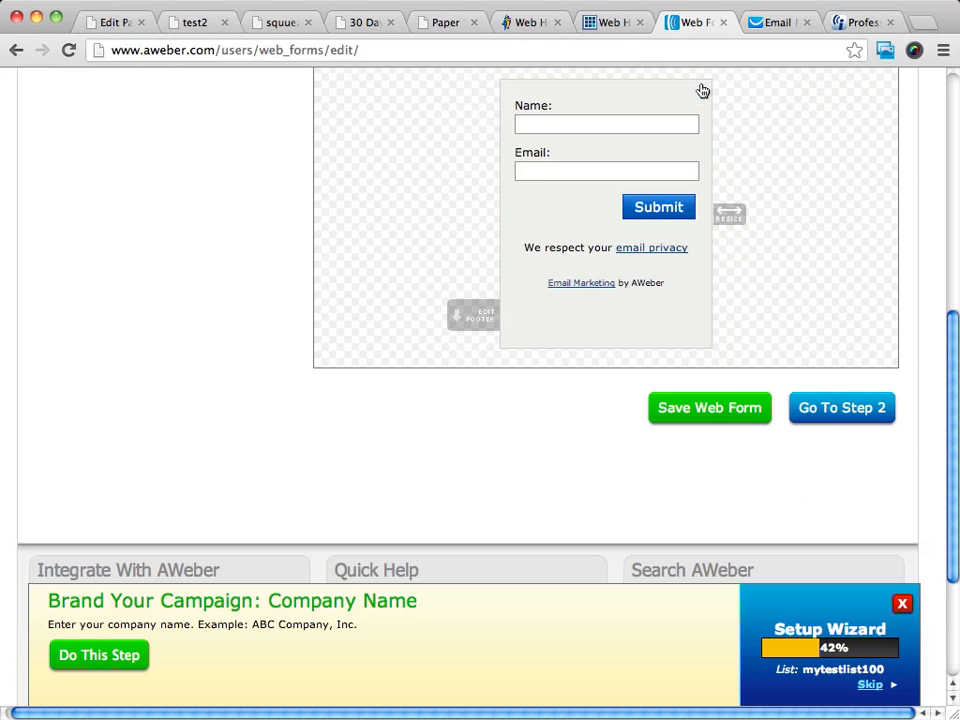
left_click(653, 211)
left_click(438, 109)
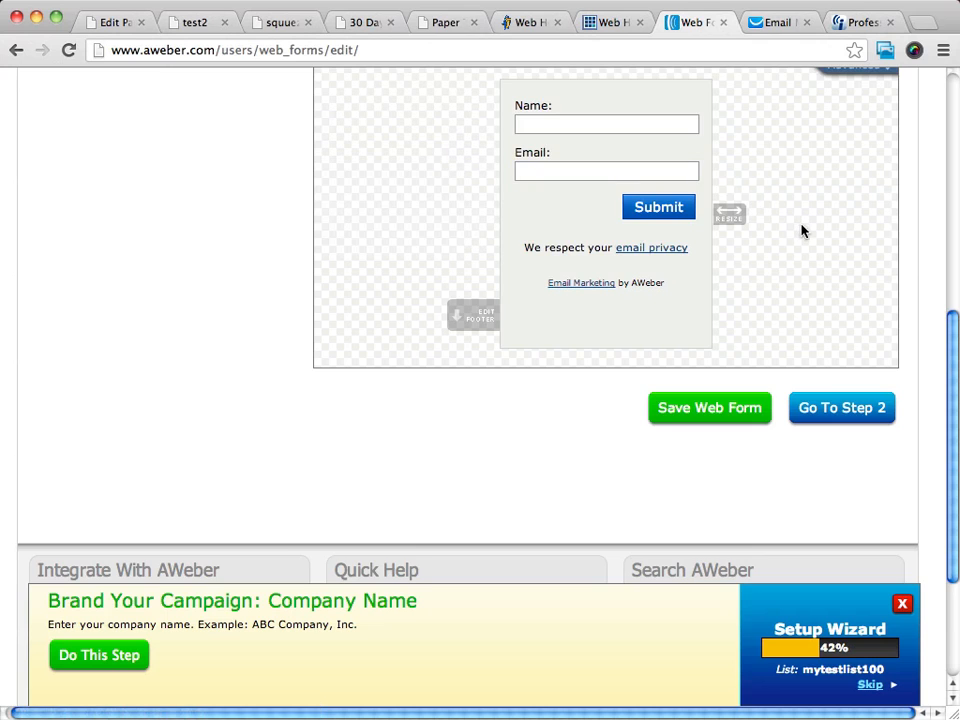
scroll(801, 231, "up", 4)
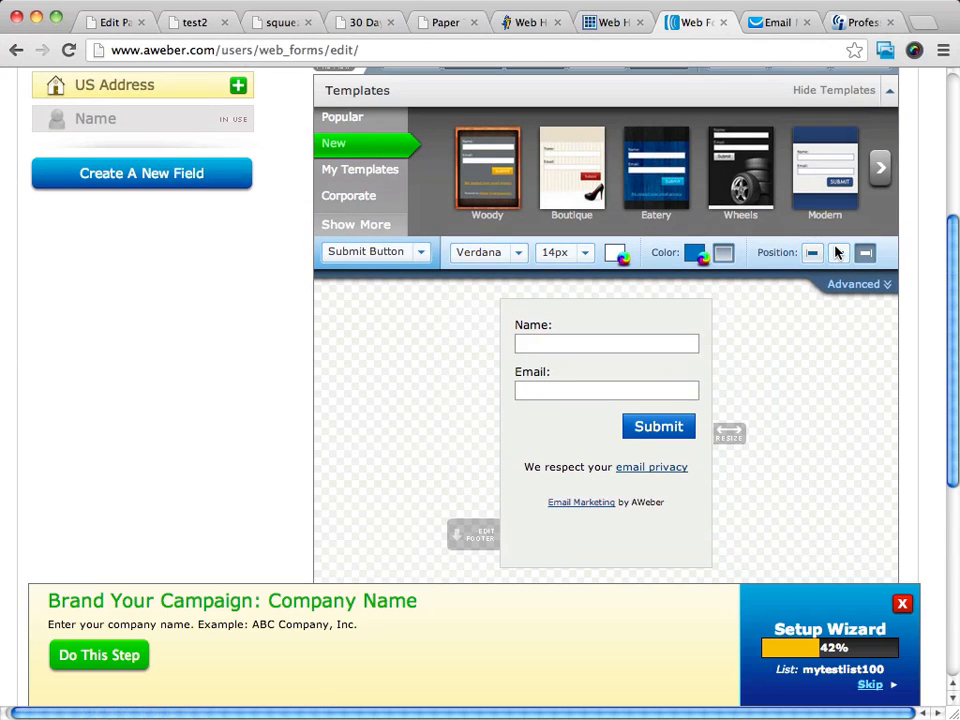
left_click(838, 253)
scroll(833, 390, "down", 3)
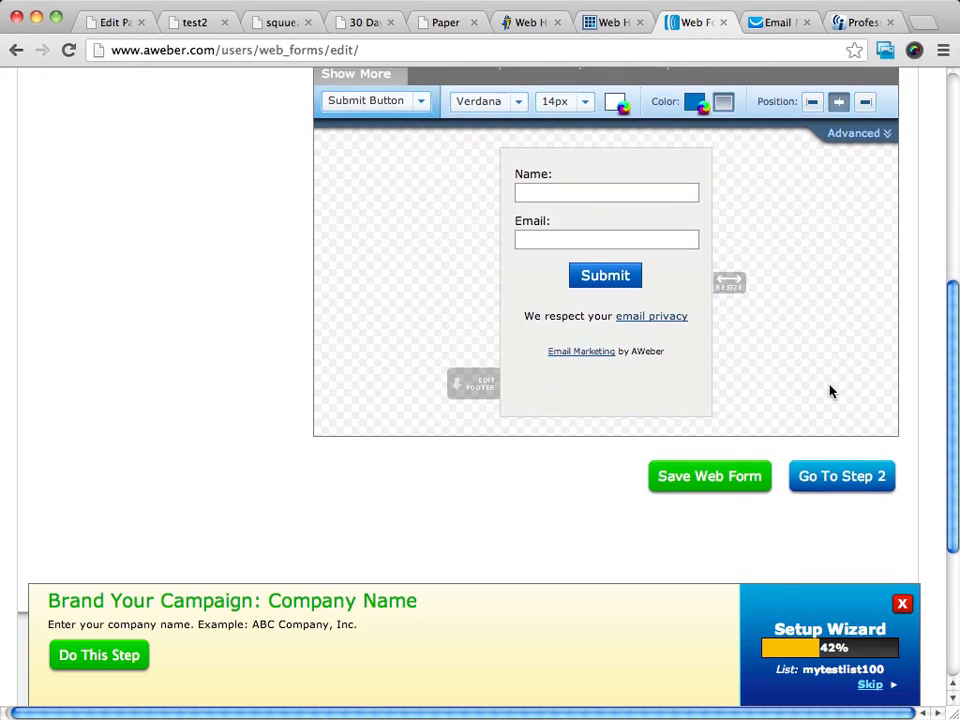
- Remove the "Email Marketing by AWeber" line and the footer from the web form, keeping the email privacy line
mouse_move(696, 312)
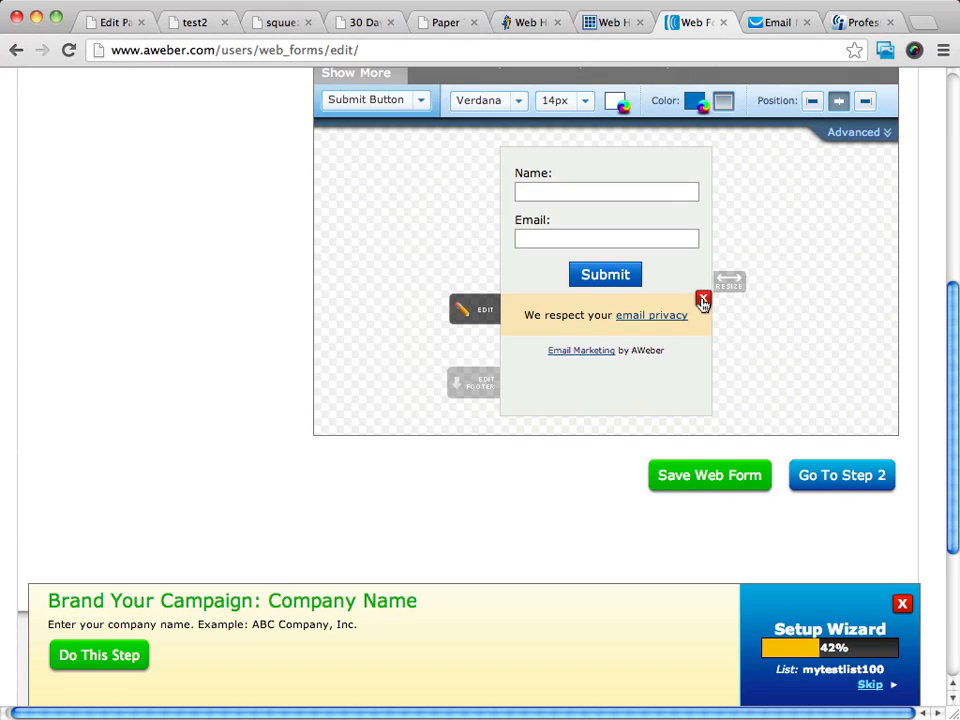
mouse_move(703, 346)
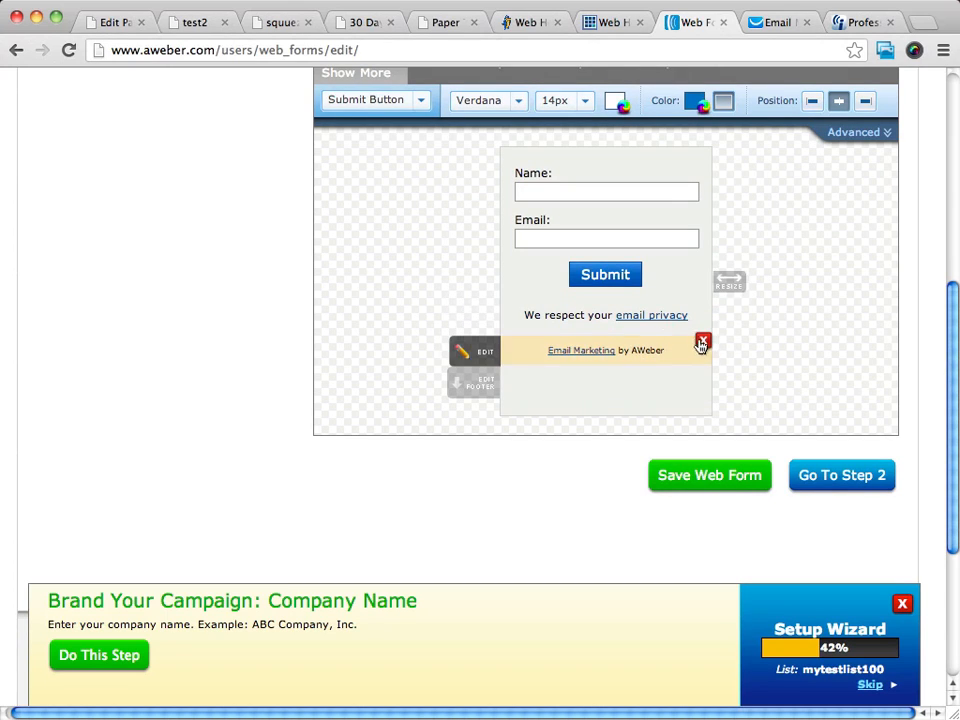
left_click(703, 345)
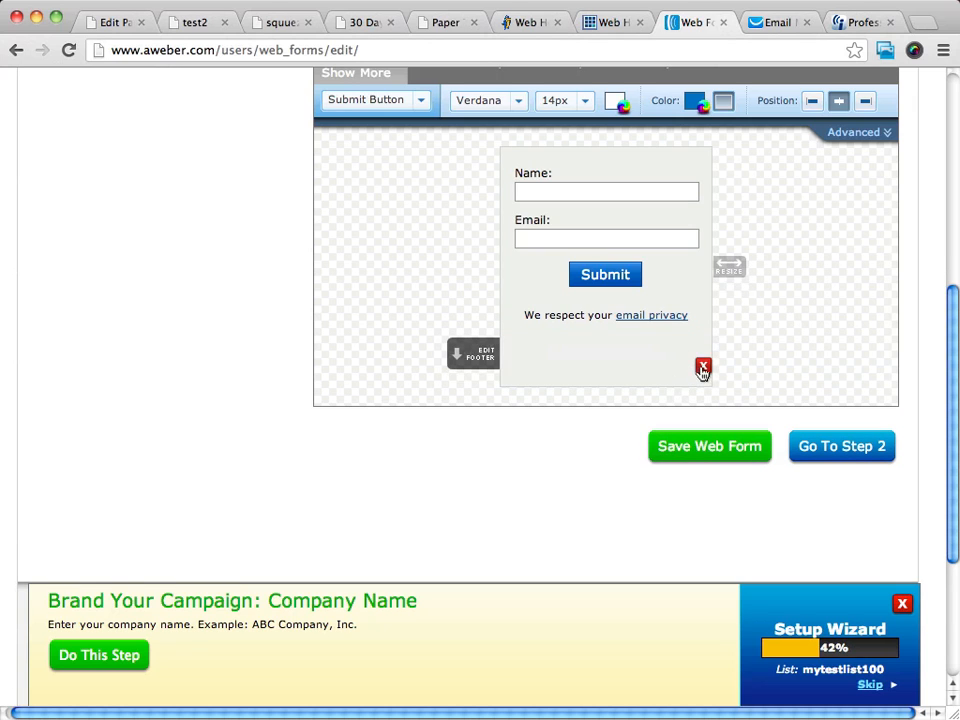
left_click(702, 367)
- Change the Submit button's text to "Click Here for Instant Access" and save it
scroll(866, 258, "up", 3)
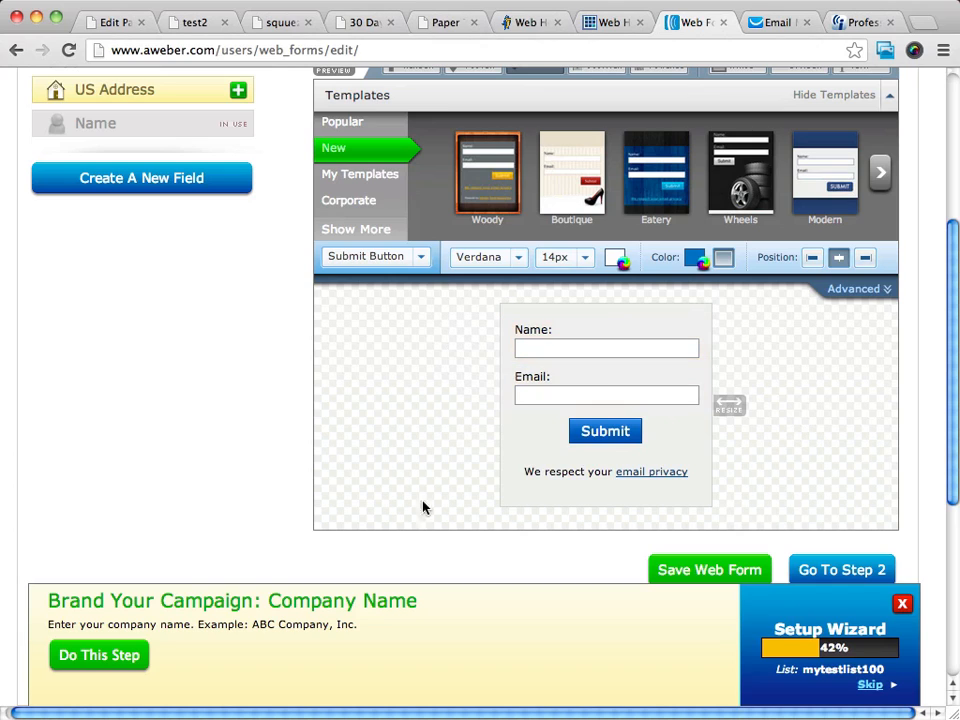
left_click(614, 432)
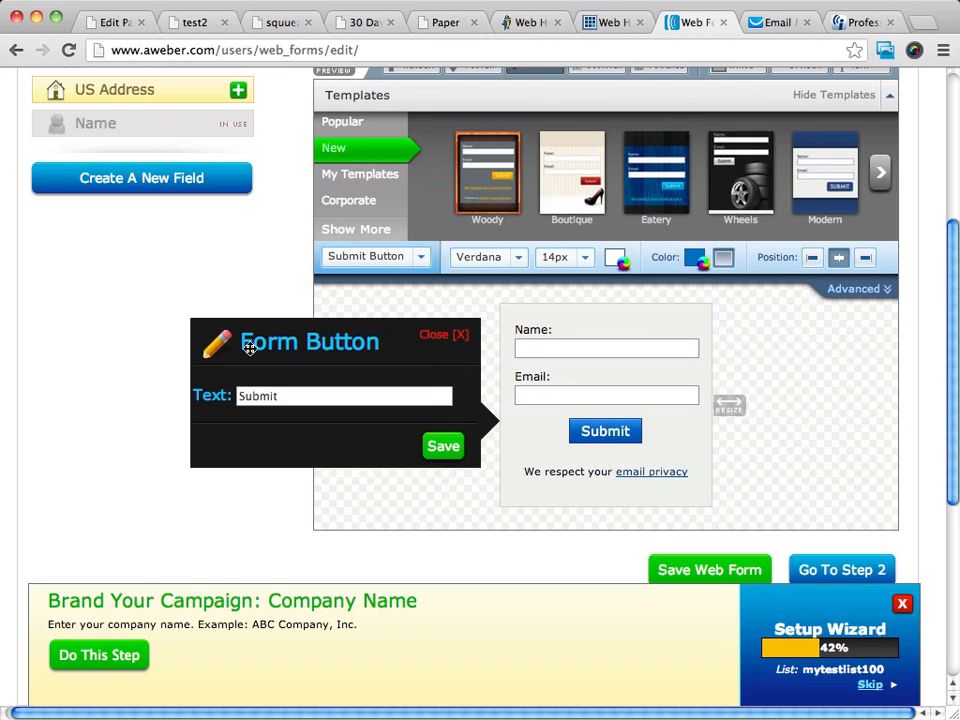
double_click(298, 397)
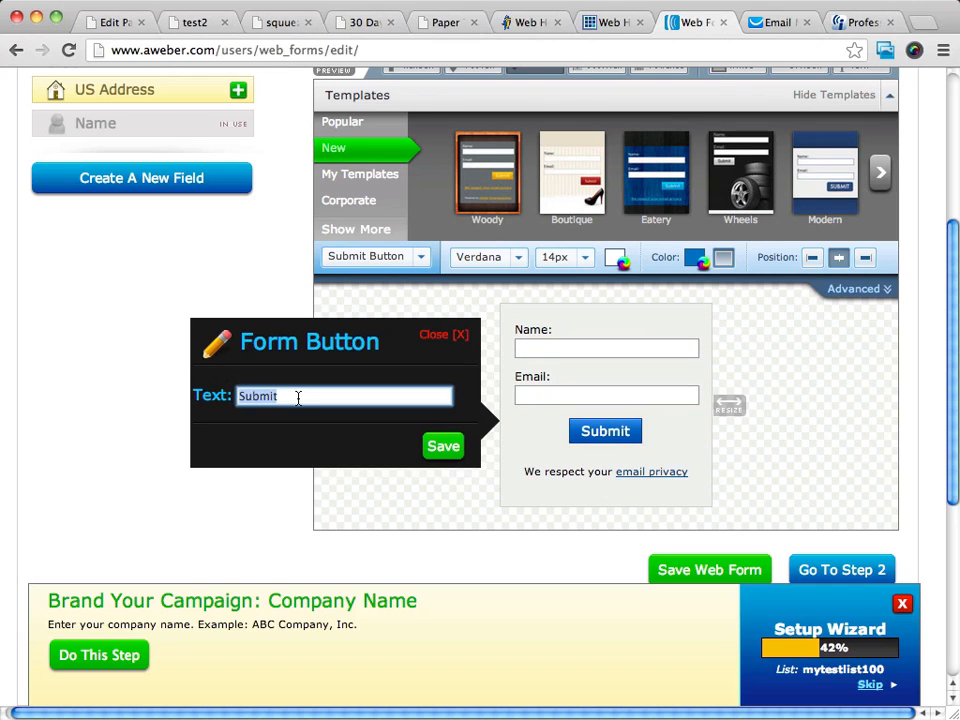
type("C")
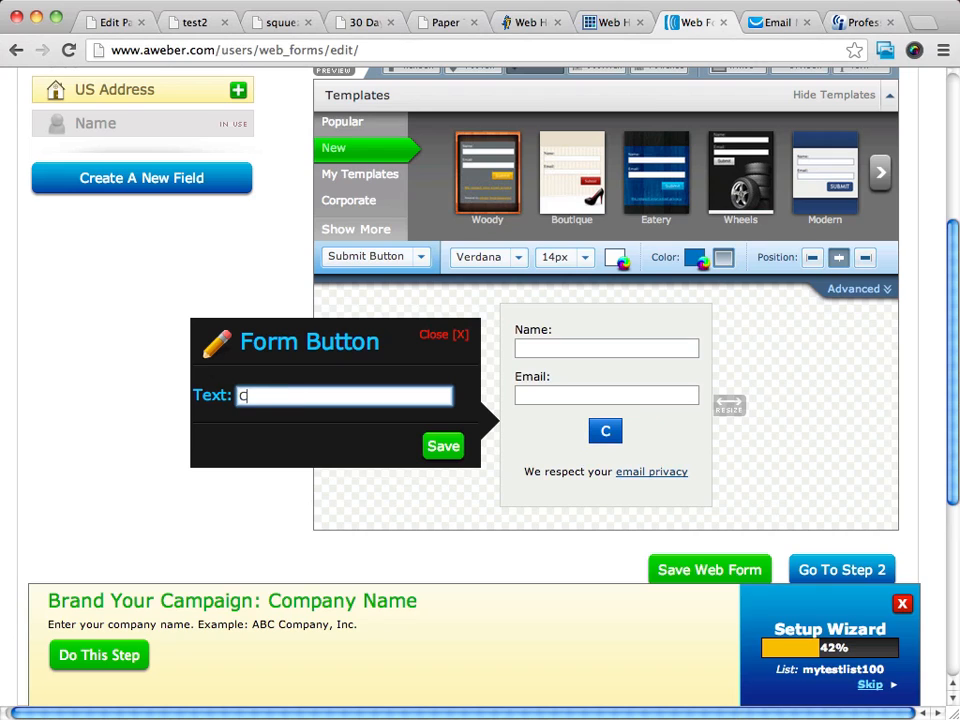
type("lick Here f")
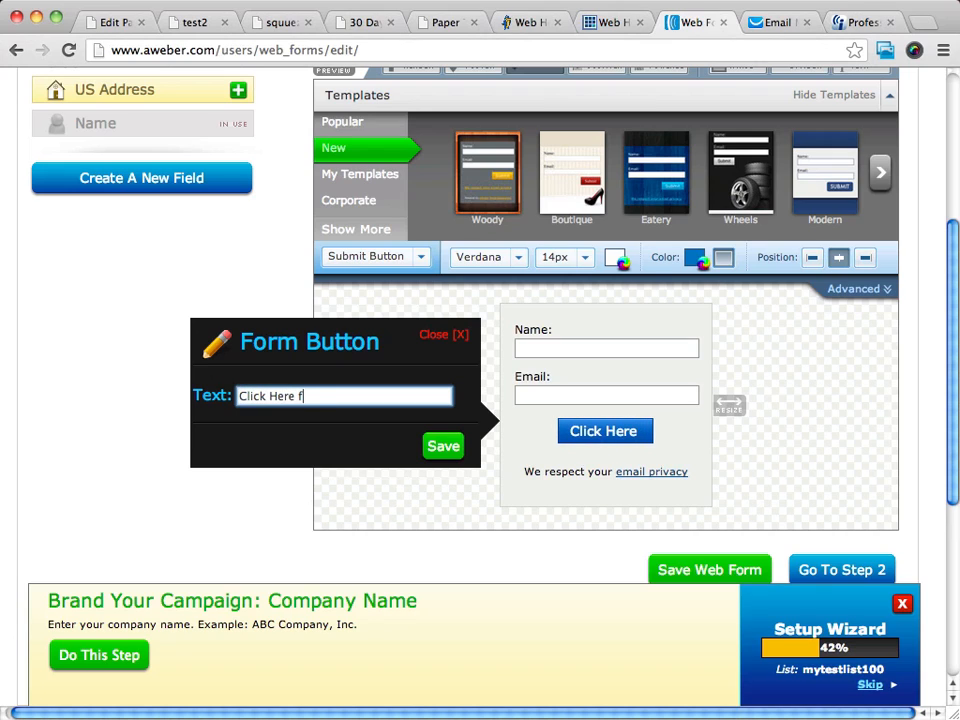
type("or Instan")
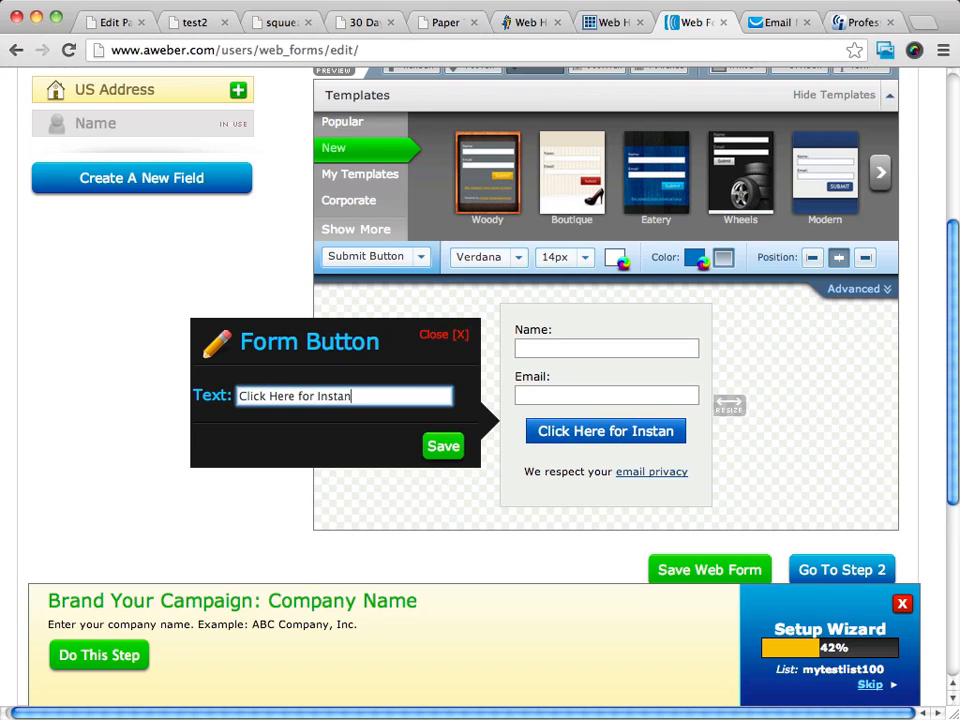
type("t Access")
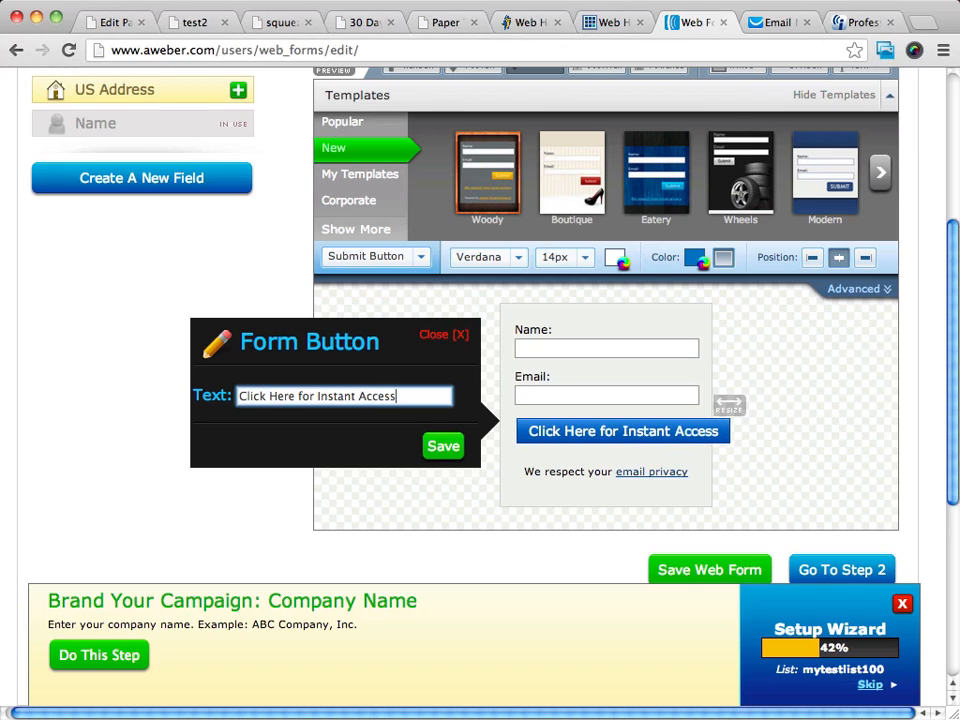
left_click(441, 448)
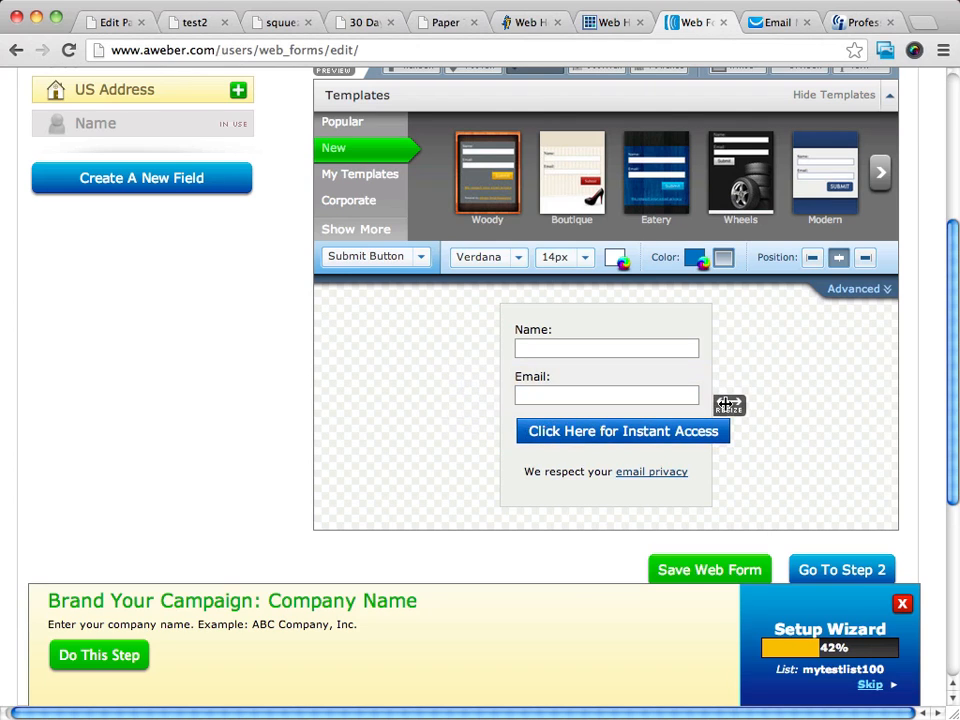
- Widen the web form so the button fits inside it, and continue to the form's Settings step
left_click_drag(728, 403, 771, 403)
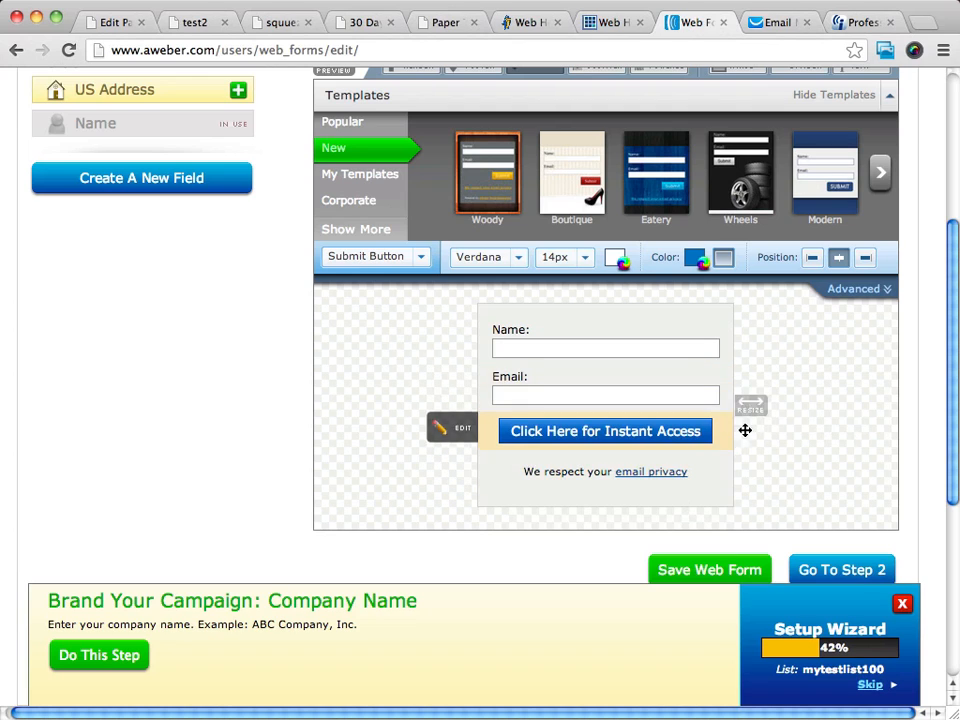
mouse_move(583, 329)
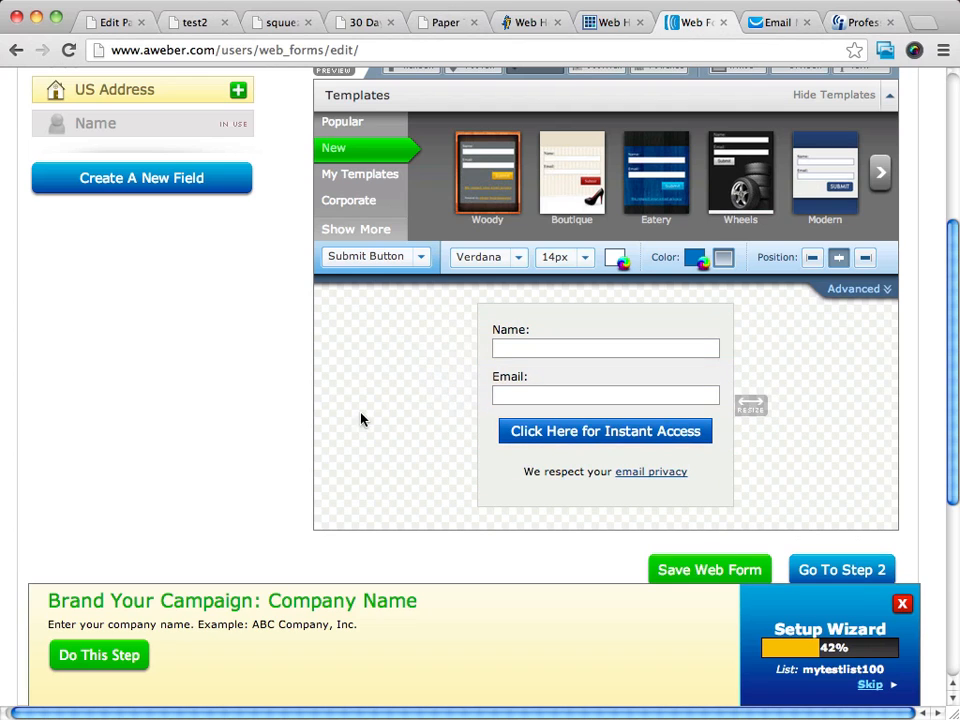
scroll(780, 410, "down", 2)
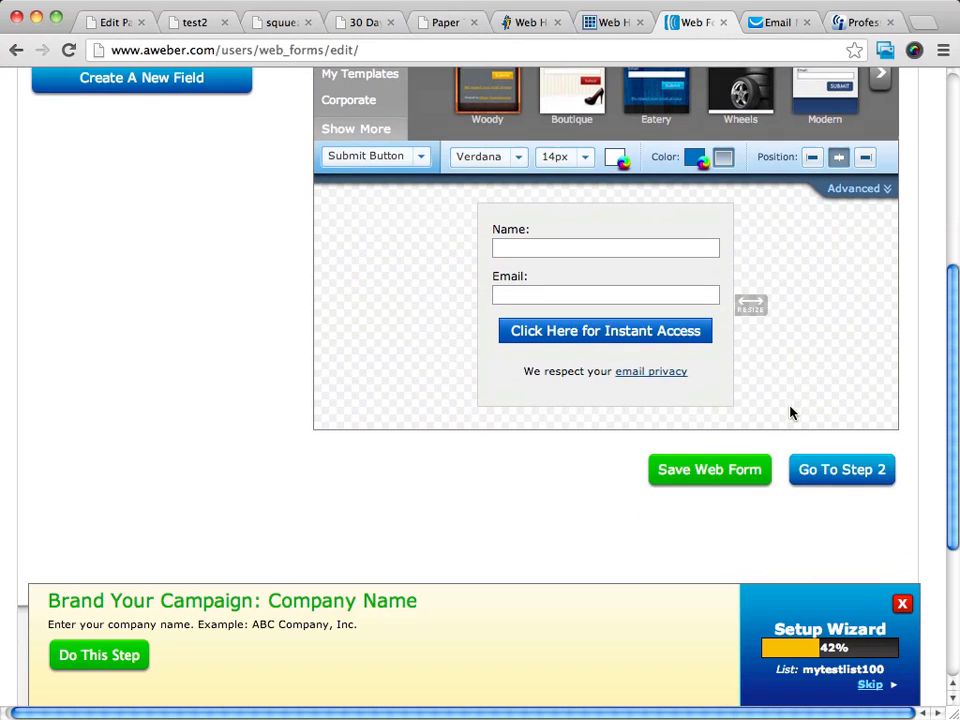
left_click(810, 476)
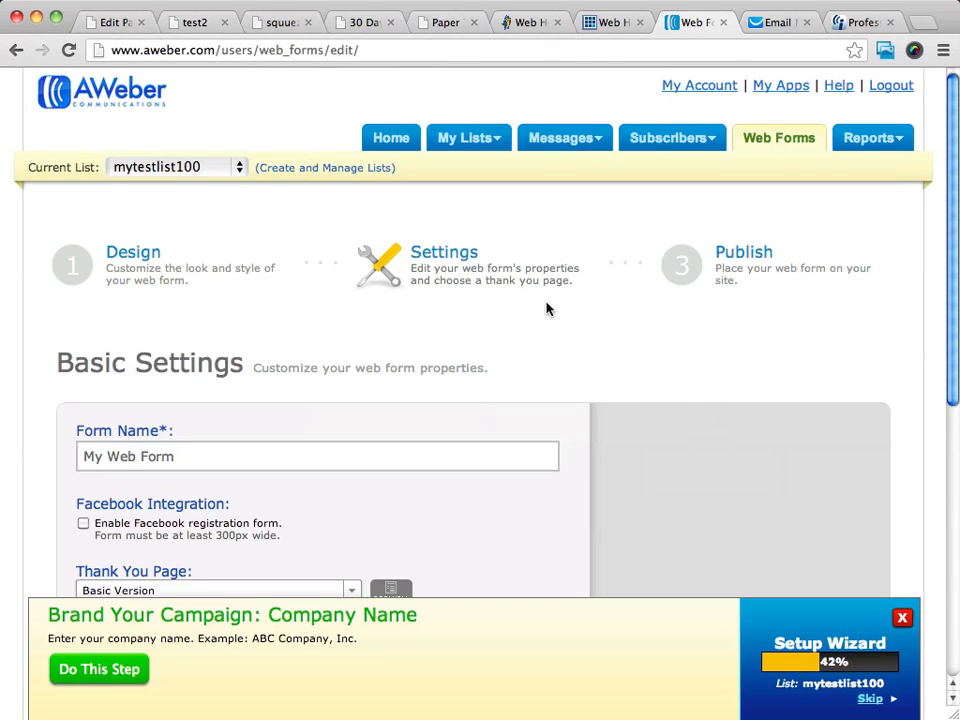
scroll(547, 308, "down", 5)
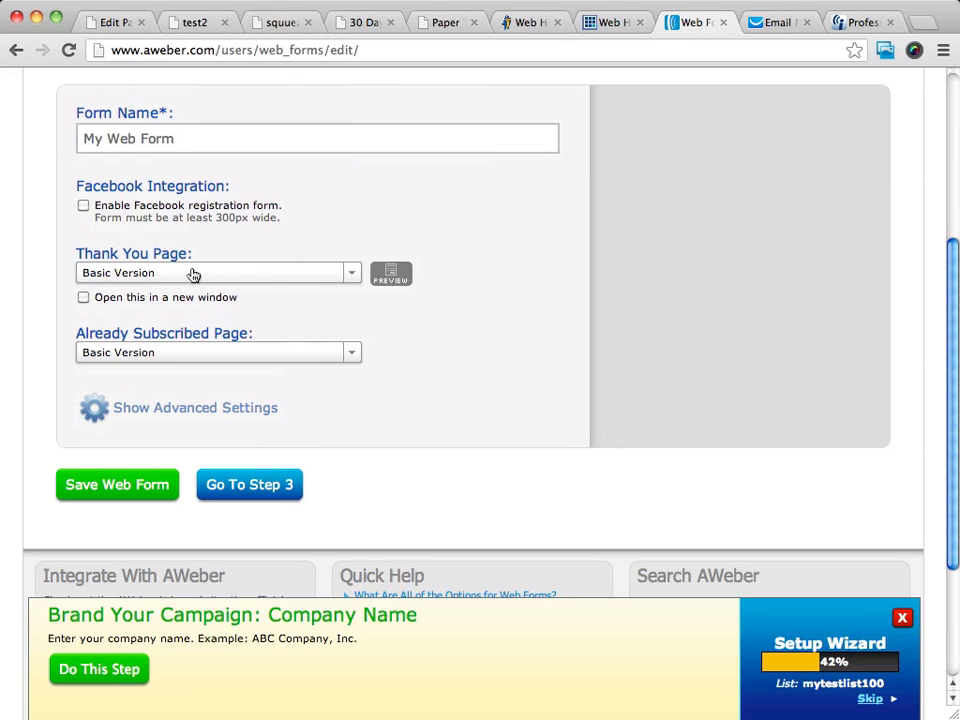
left_click(353, 274)
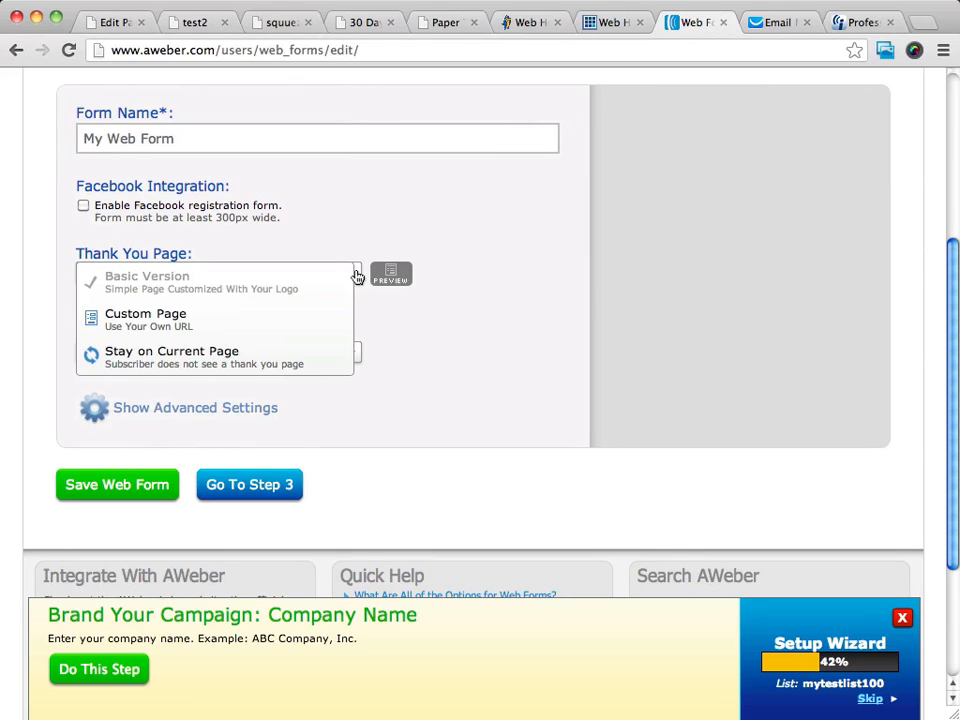
left_click(167, 319)
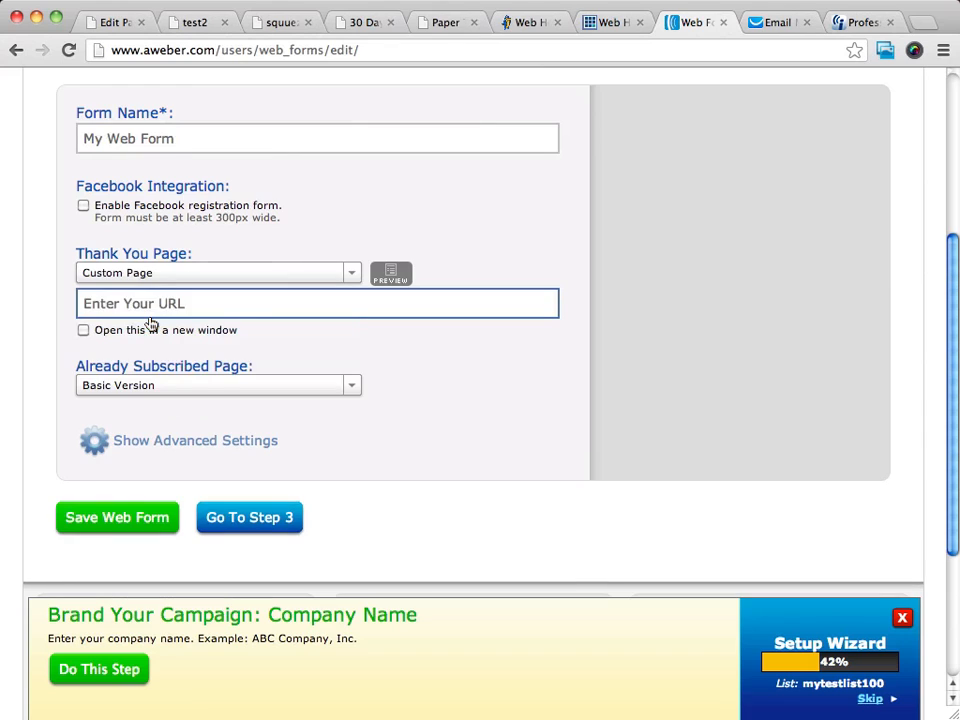
left_click(246, 304)
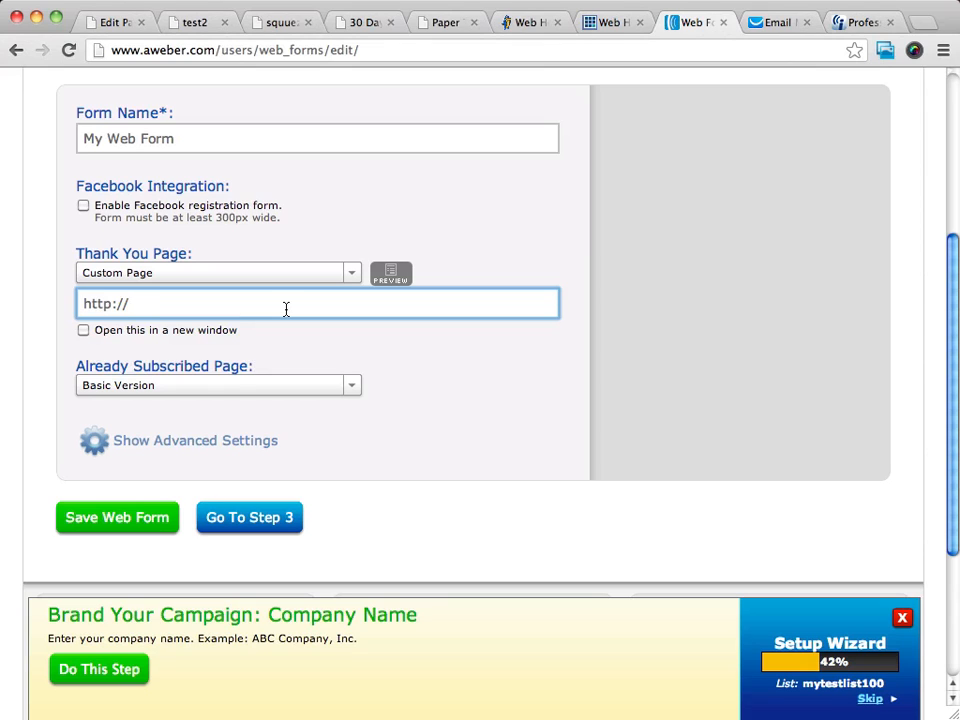
type("pro-productreviews.c")
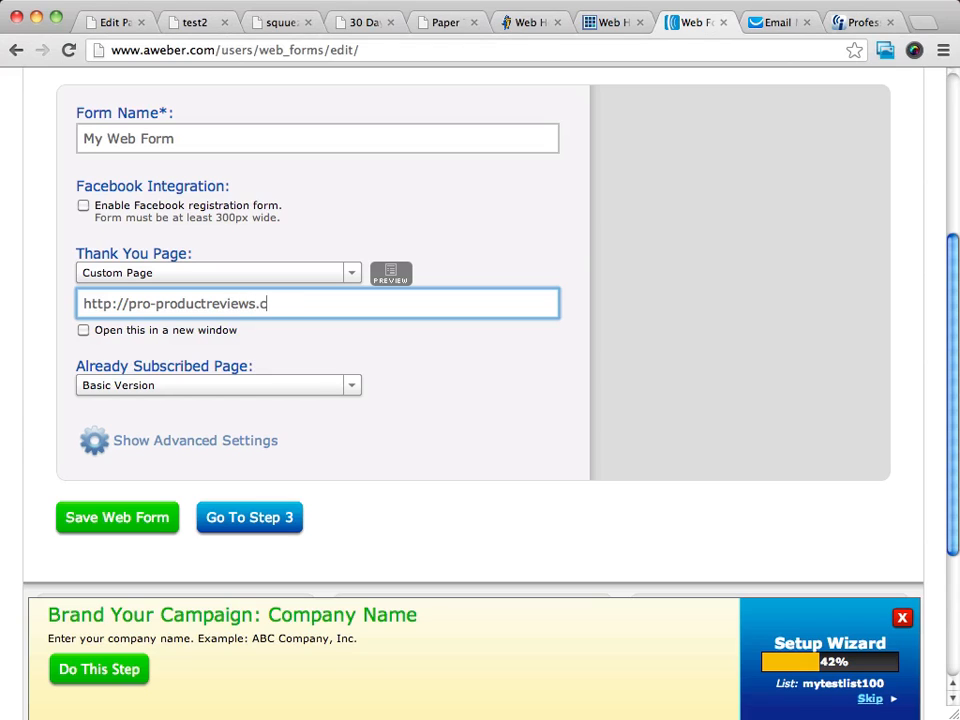
type("om/oto")
left_click(345, 388)
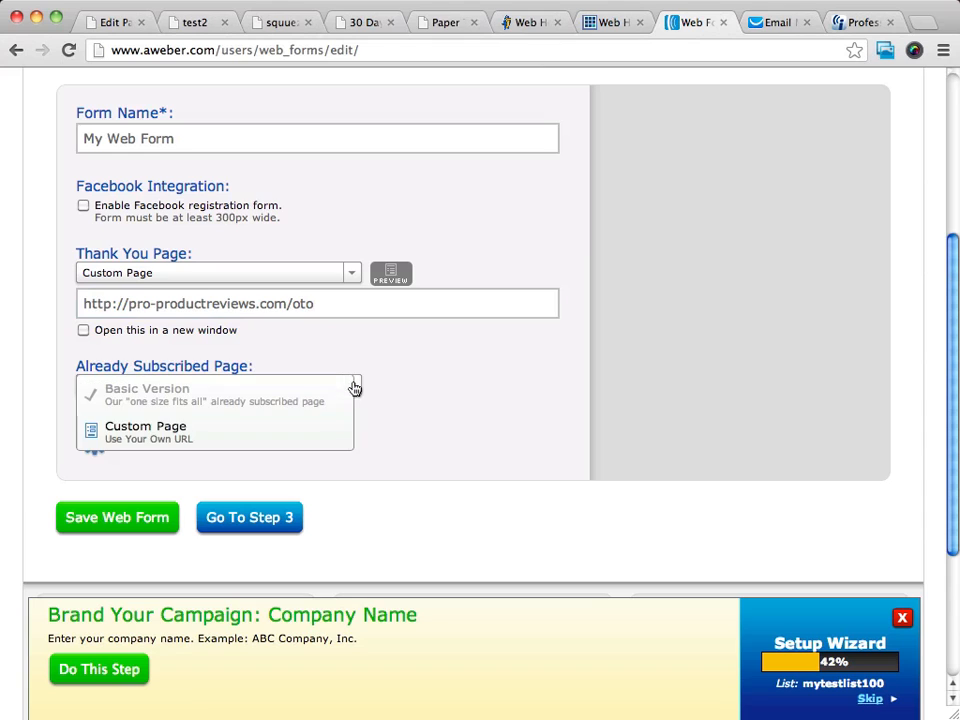
left_click(196, 430)
left_click(277, 303)
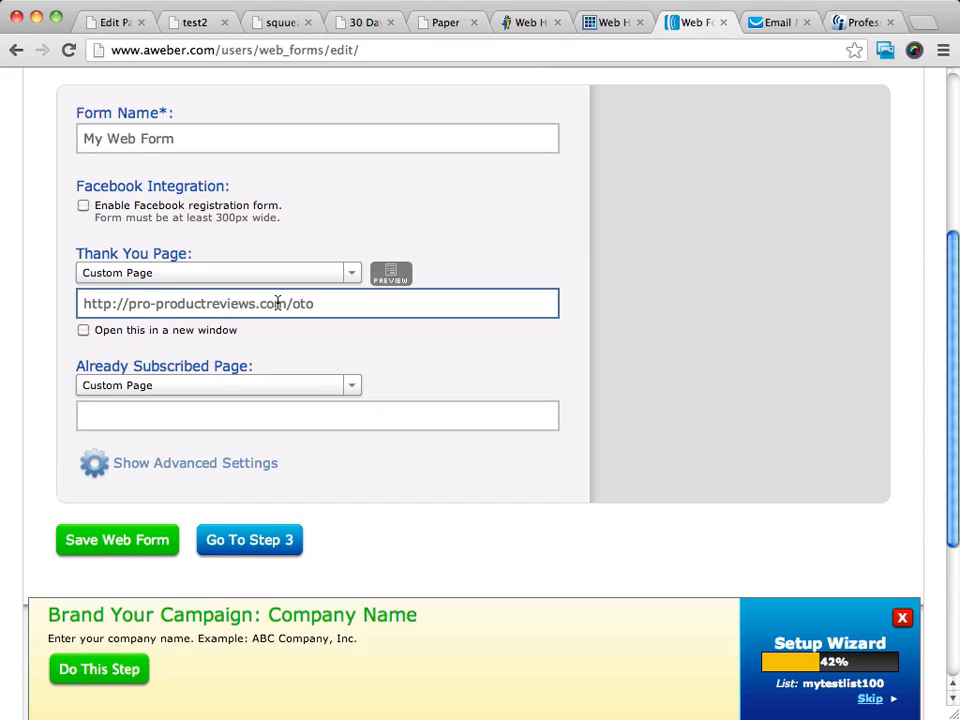
triple_click(277, 303)
key("super+c")
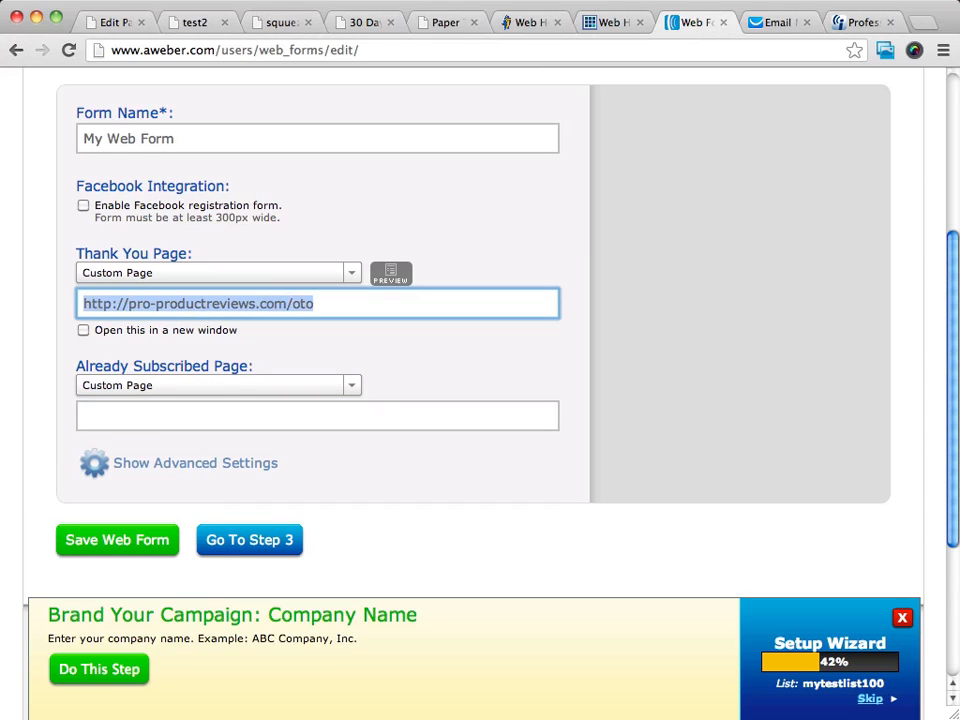
left_click(205, 417)
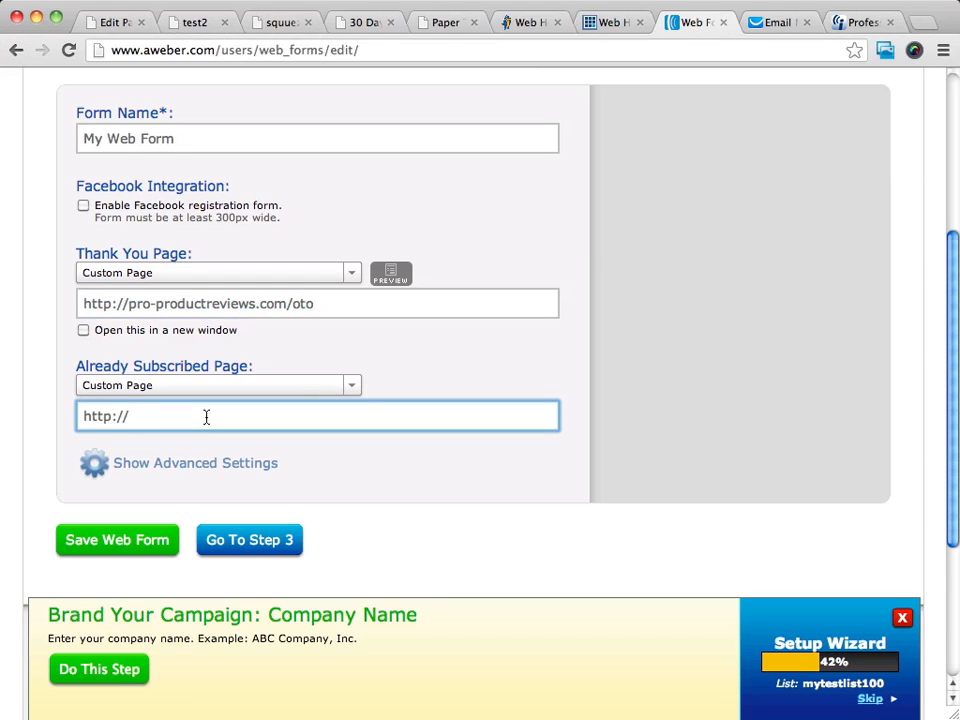
key("super+v")
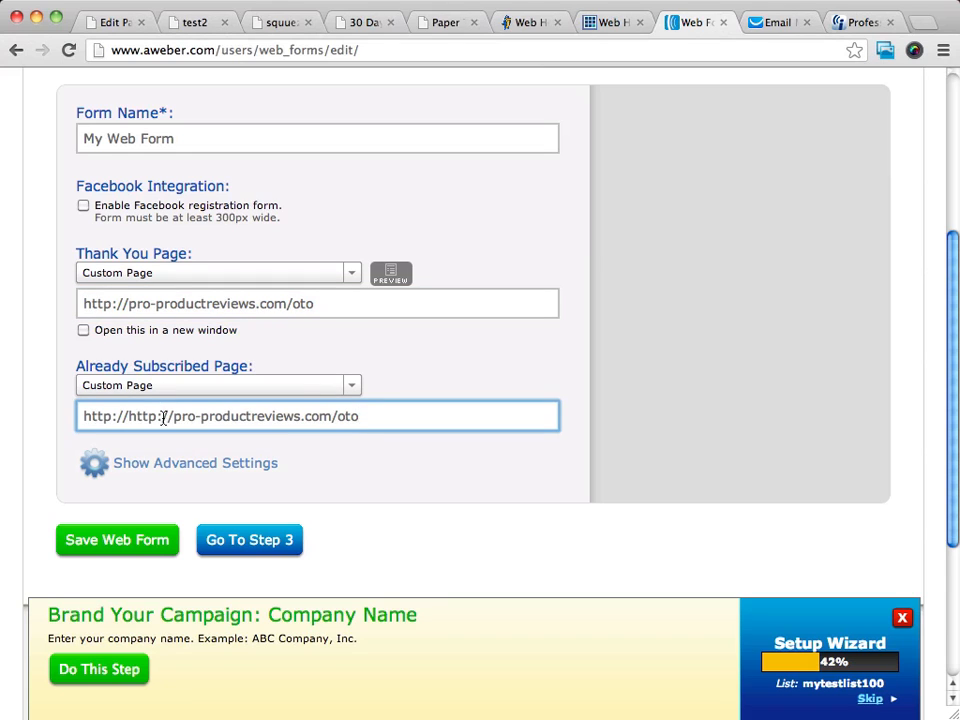
left_click_drag(128, 416, 83, 416)
key("BackSpace")
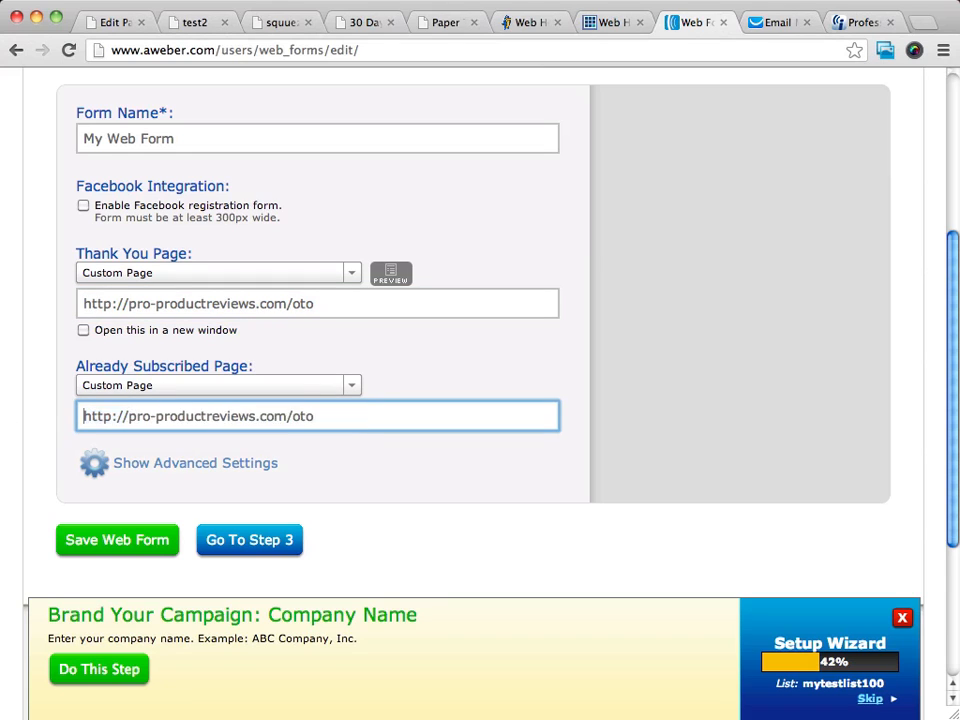
left_click(104, 541)
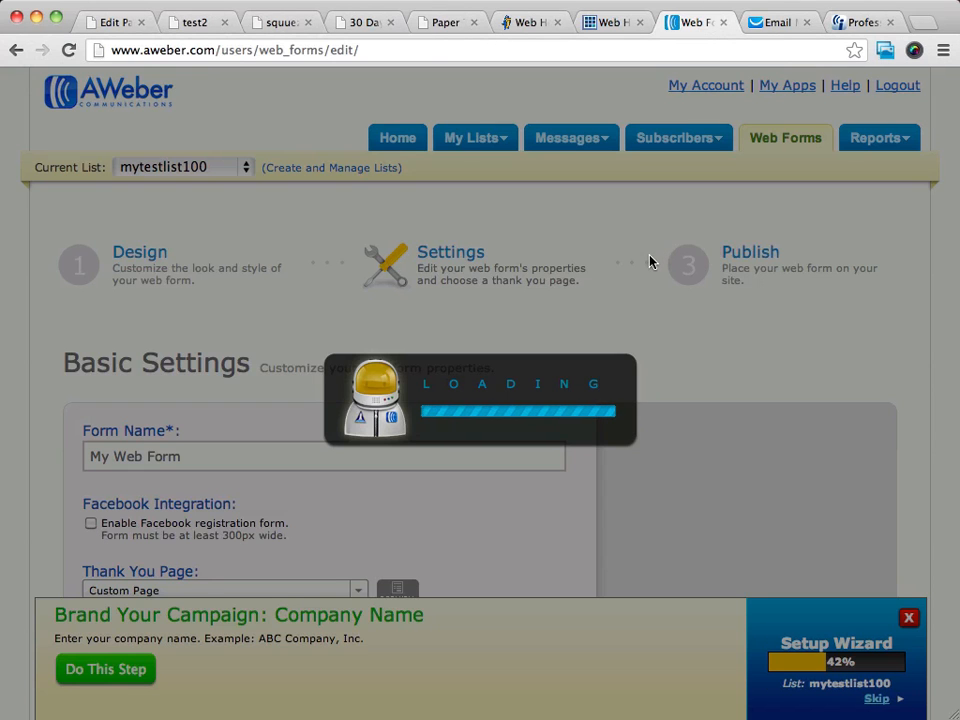
scroll(302, 306, "down", 5)
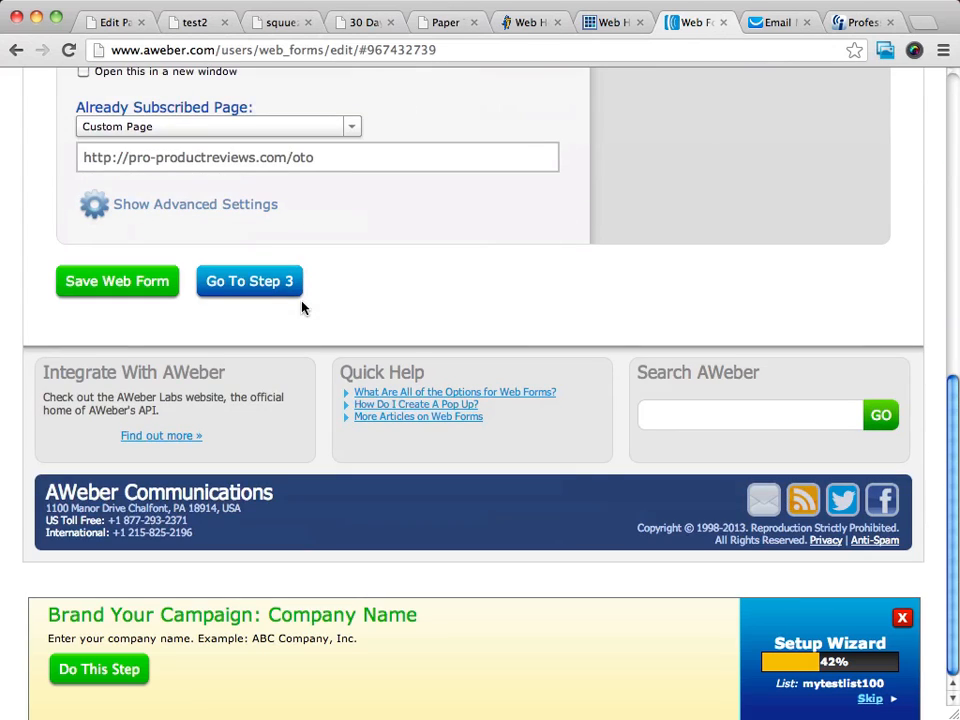
- Continue to the web form's Publish step and choose the option to install the form yourself
left_click(258, 280)
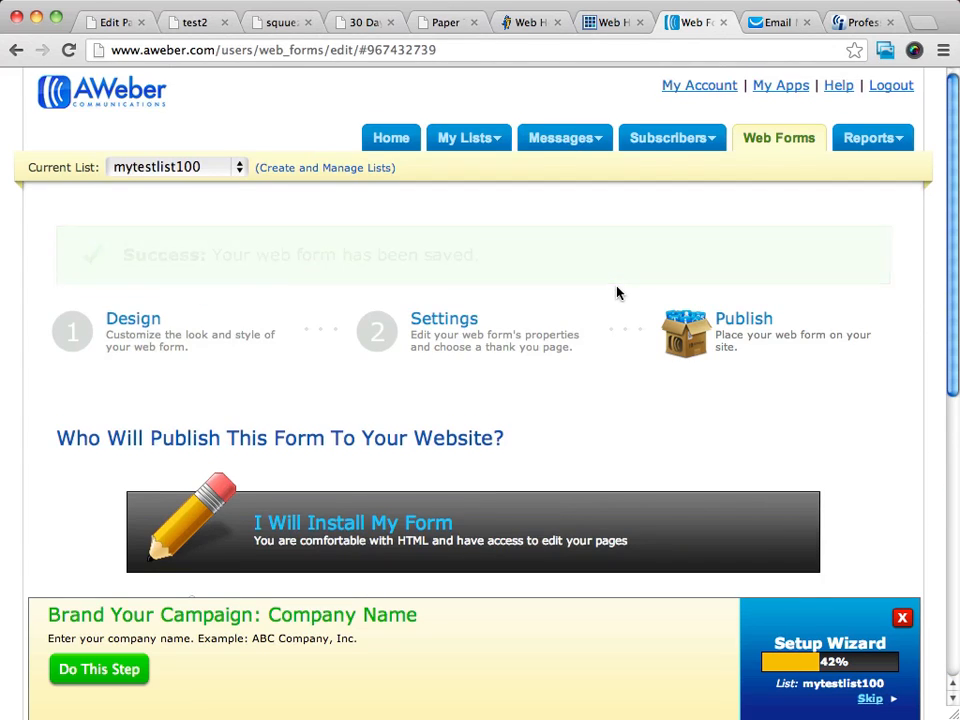
scroll(618, 292, "down", 3)
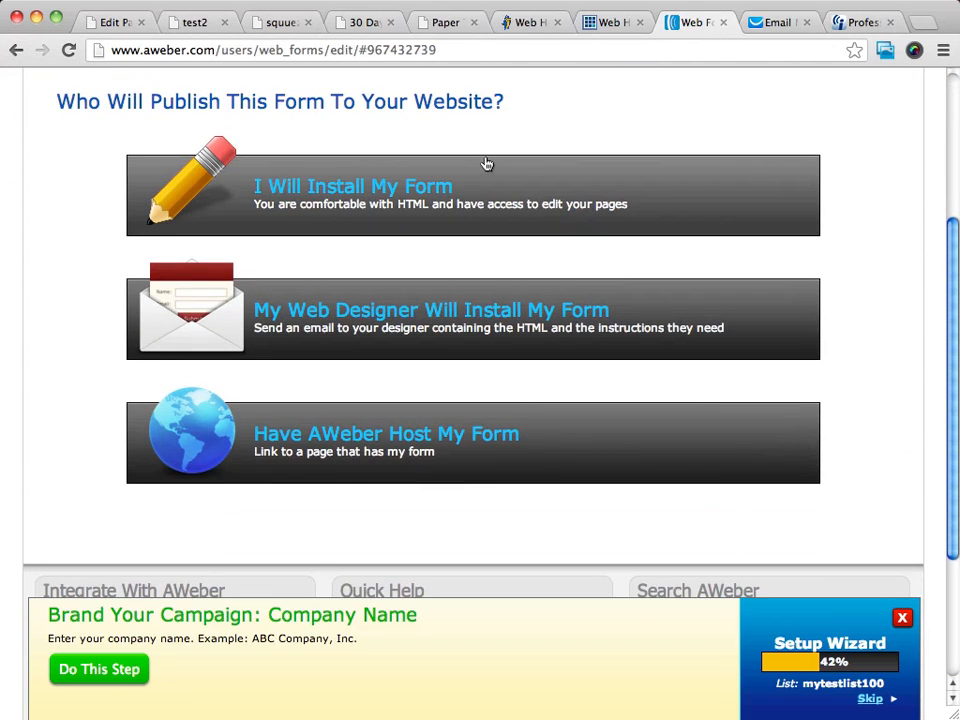
scroll(611, 180, "up", 2)
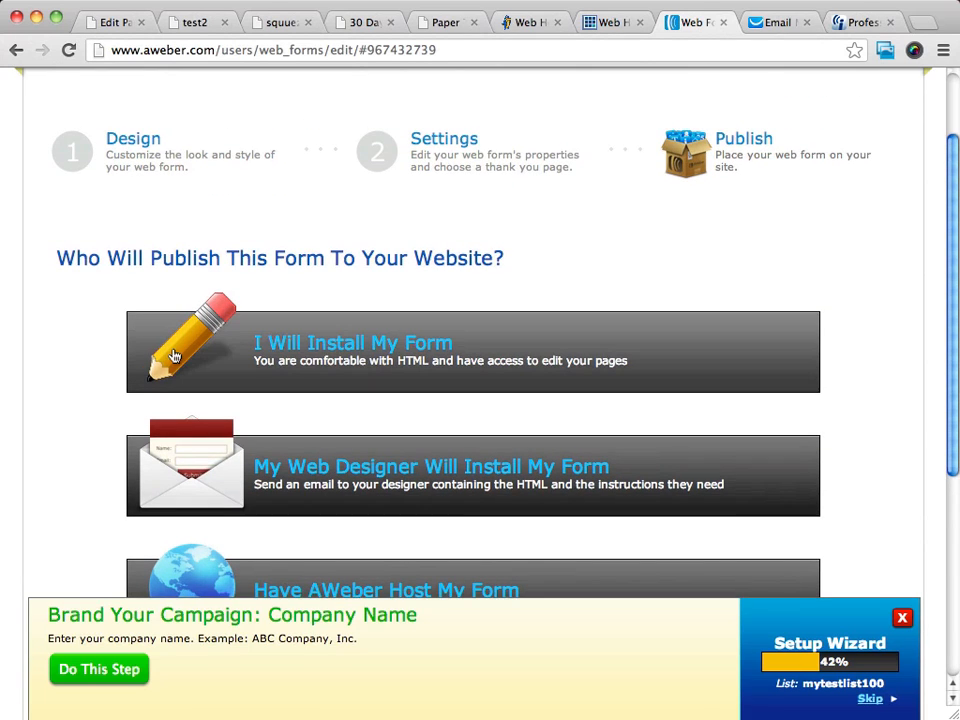
left_click(438, 343)
scroll(596, 386, "down", 3)
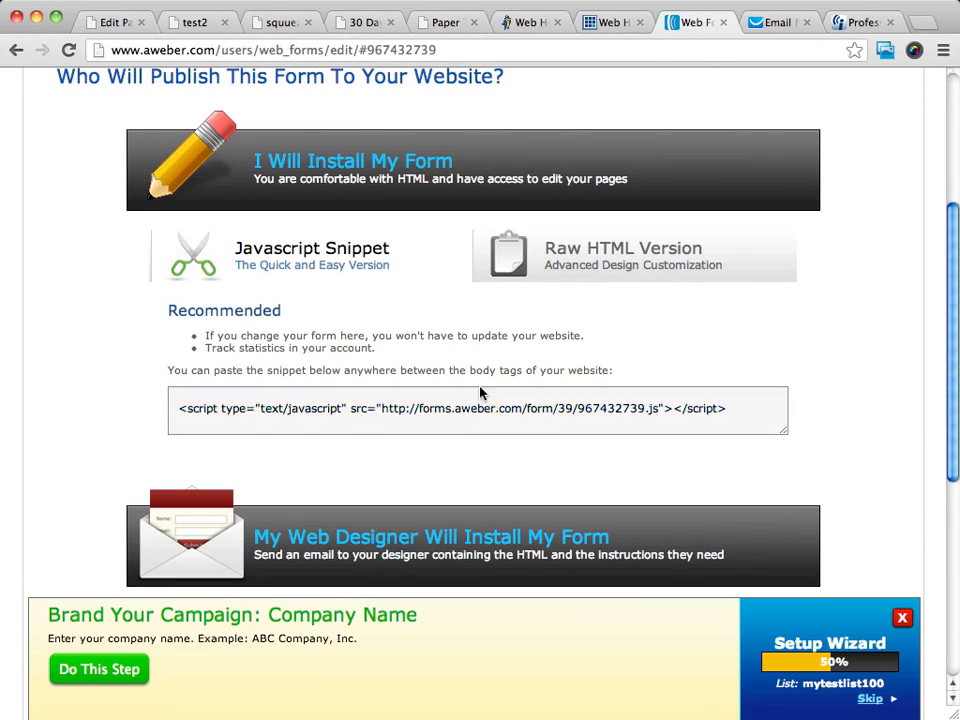
- Select the entire JavaScript snippet code for the web form
left_click(478, 407)
left_click(478, 408)
key("super+a")
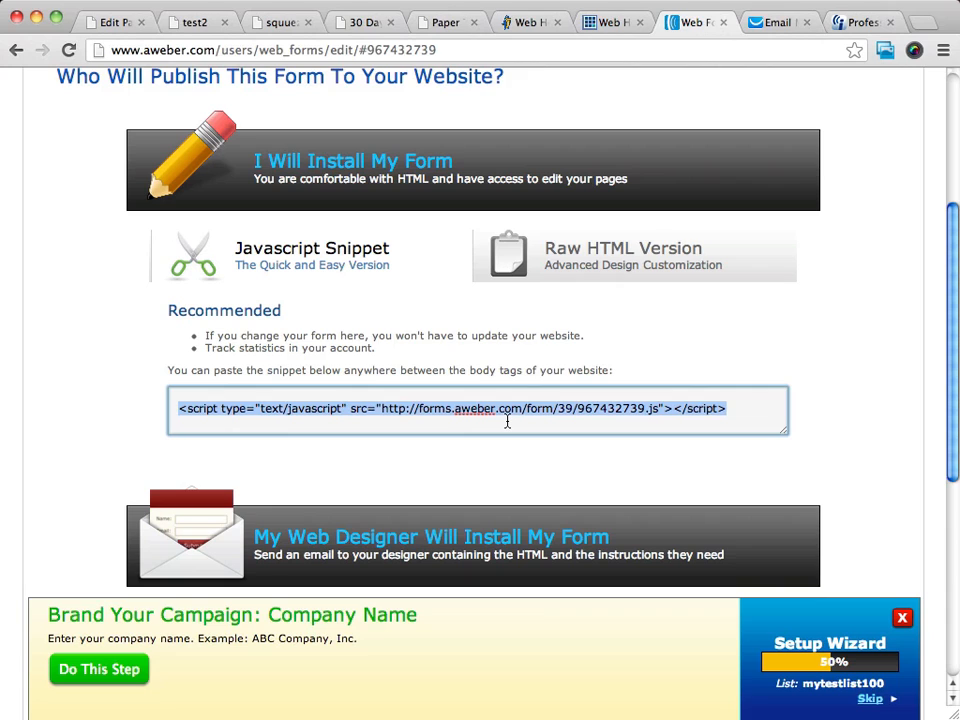
- Go to the list's Follow Up messages and create a new plain text message
scroll(497, 354, "up", 5)
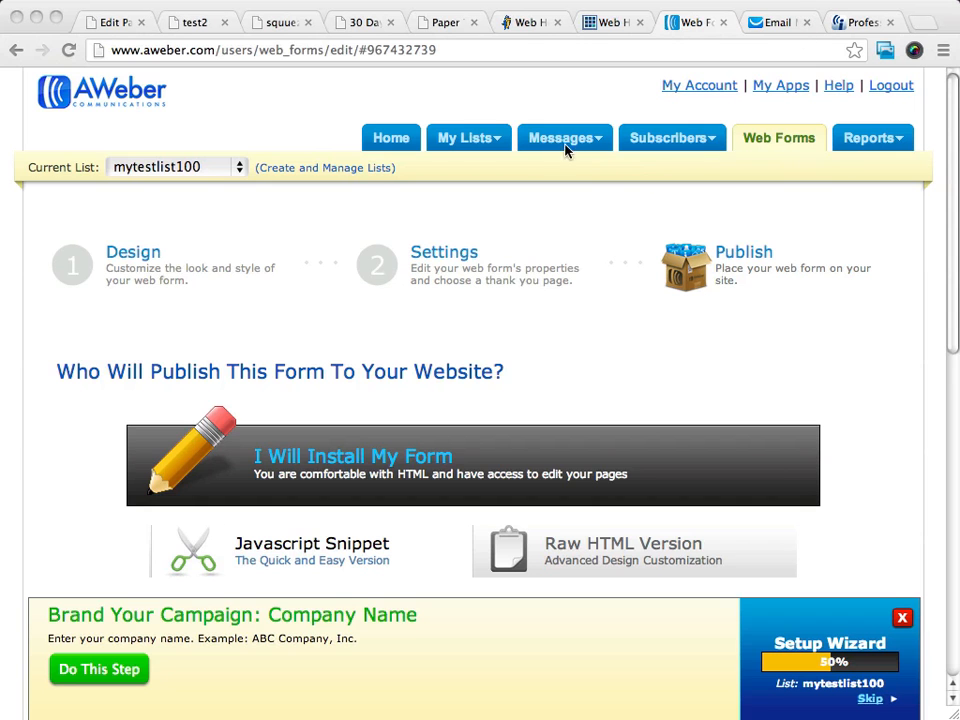
mouse_move(560, 145)
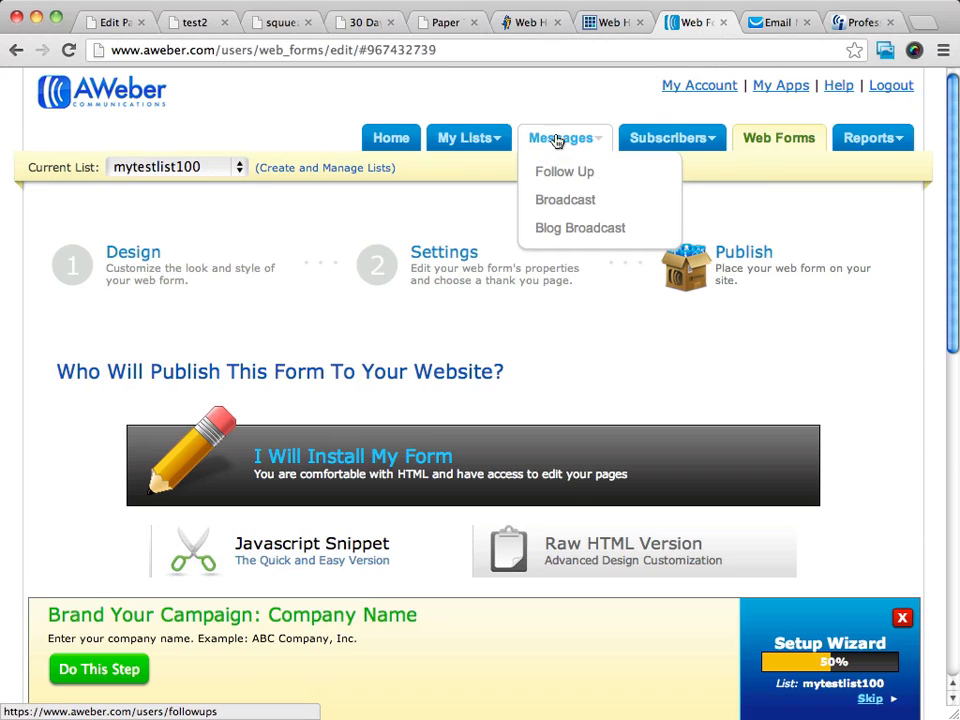
left_click(582, 173)
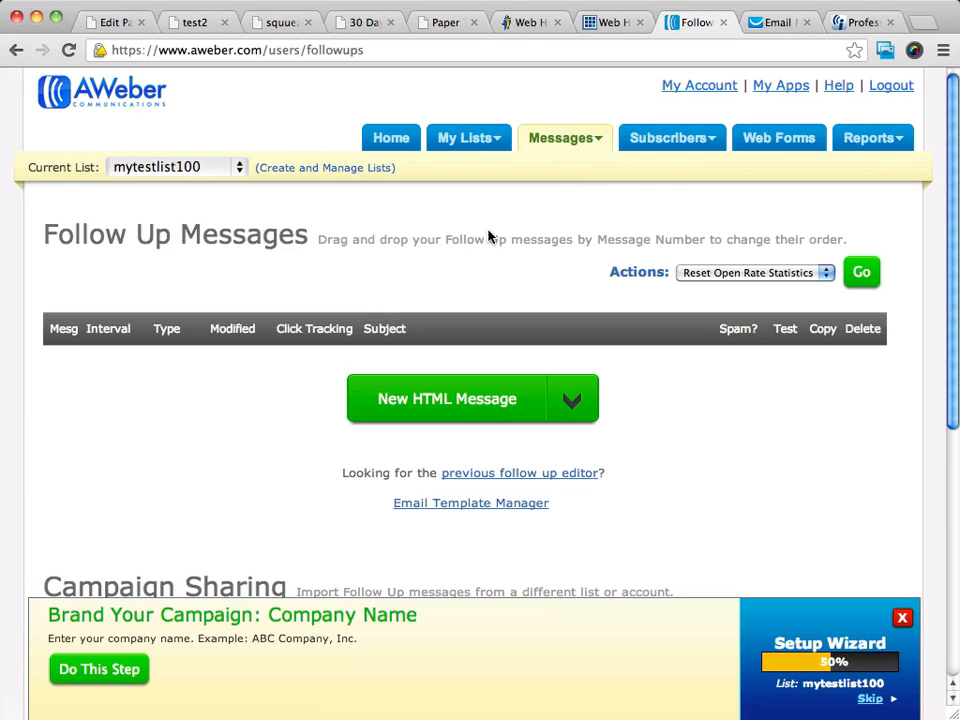
scroll(529, 249, "down", 2)
scroll(529, 249, "up", 2)
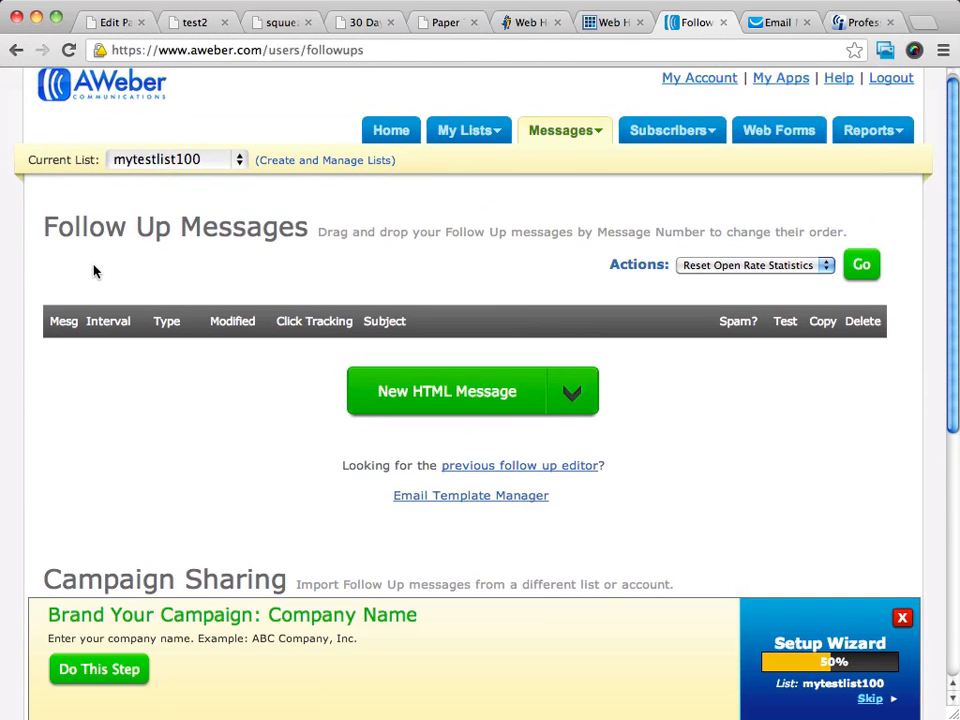
left_click(569, 392)
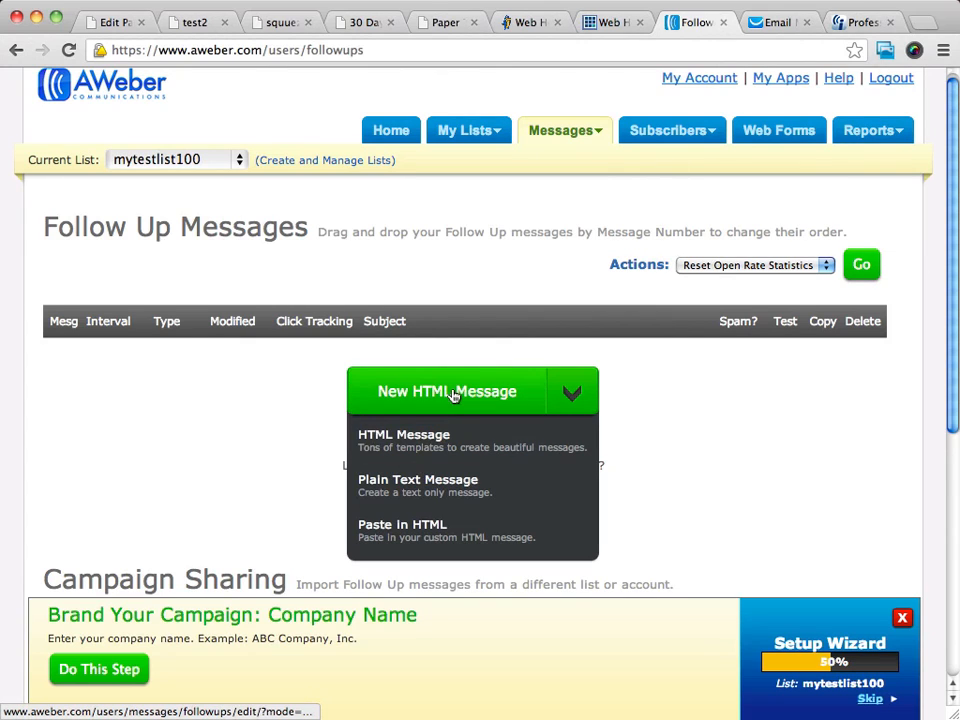
left_click(421, 487)
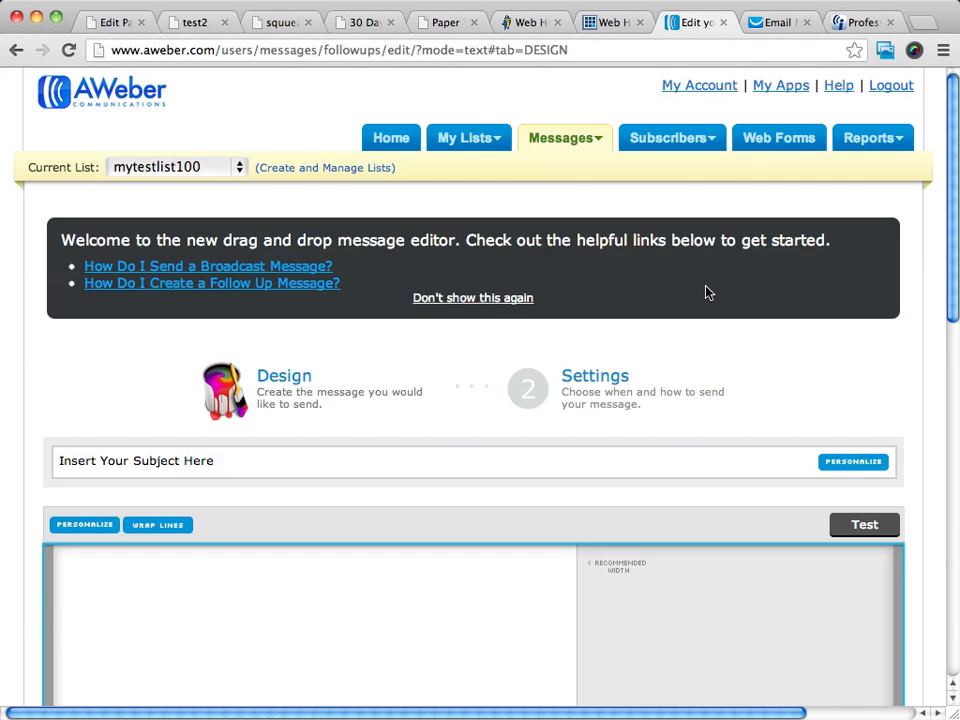
- Enter "Thanks for Signing Up, Here Is Your Download" as the follow-up message's subject
scroll(706, 292, "down", 5)
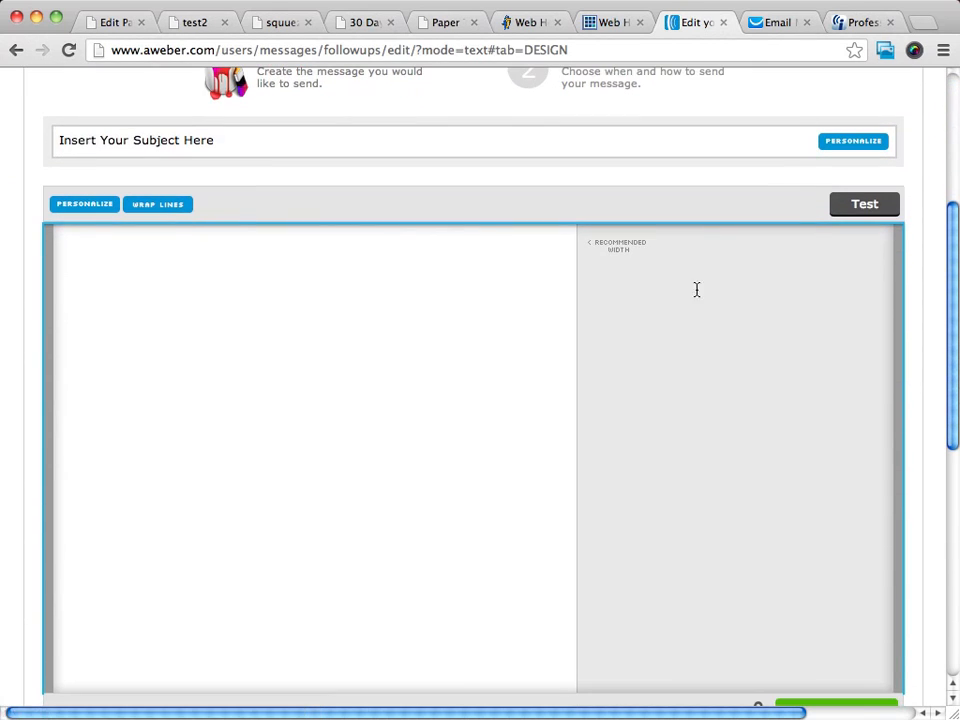
left_click(193, 147)
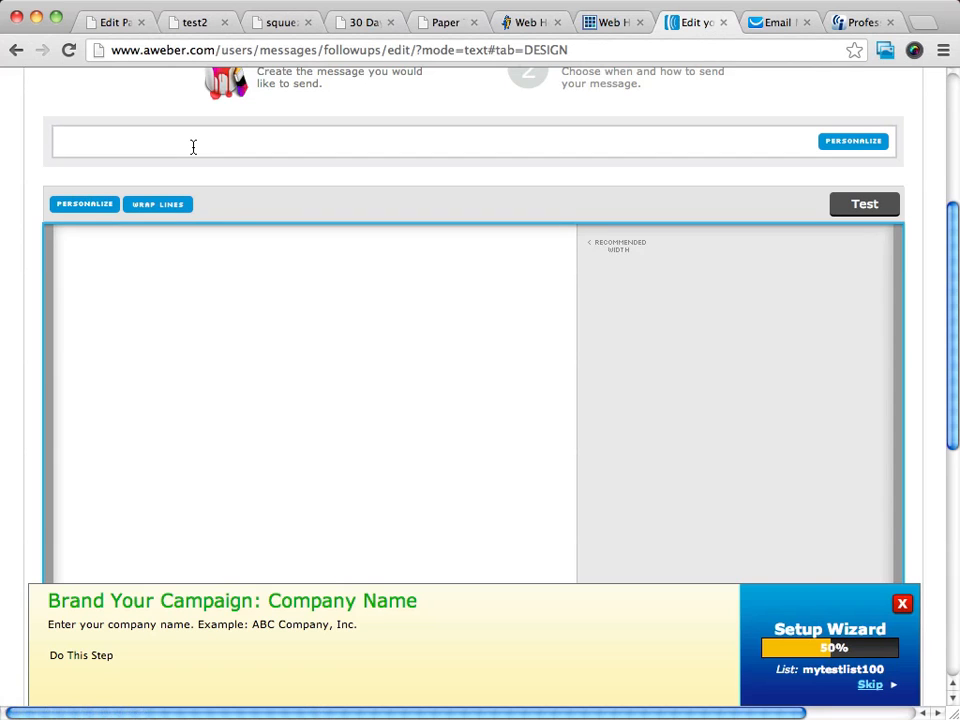
type("Thanks for Signing ")
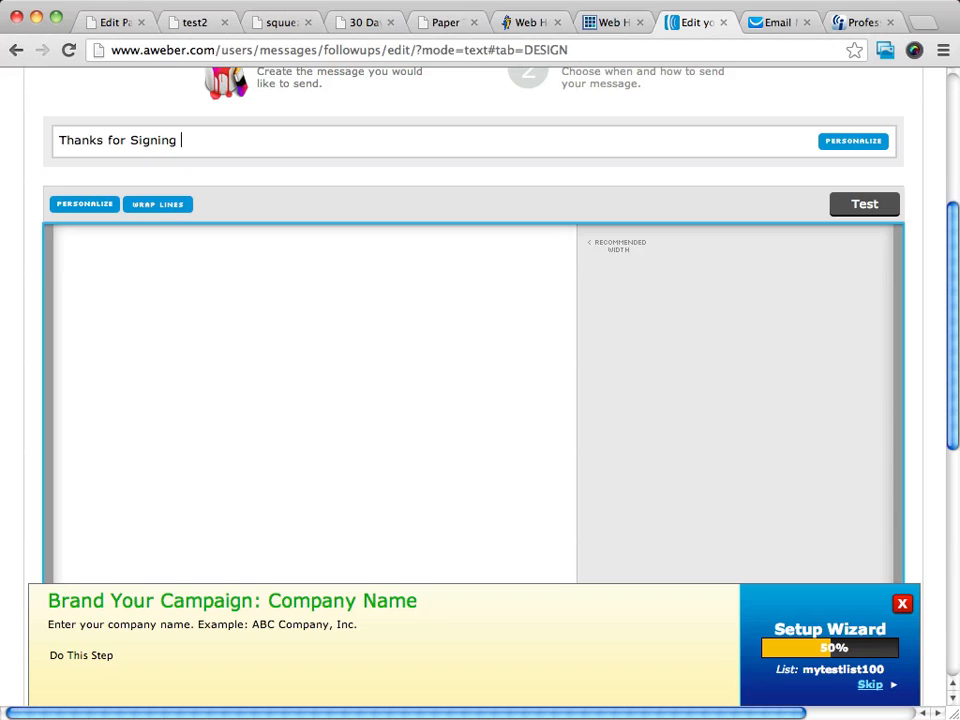
type("Up, here Is Your")
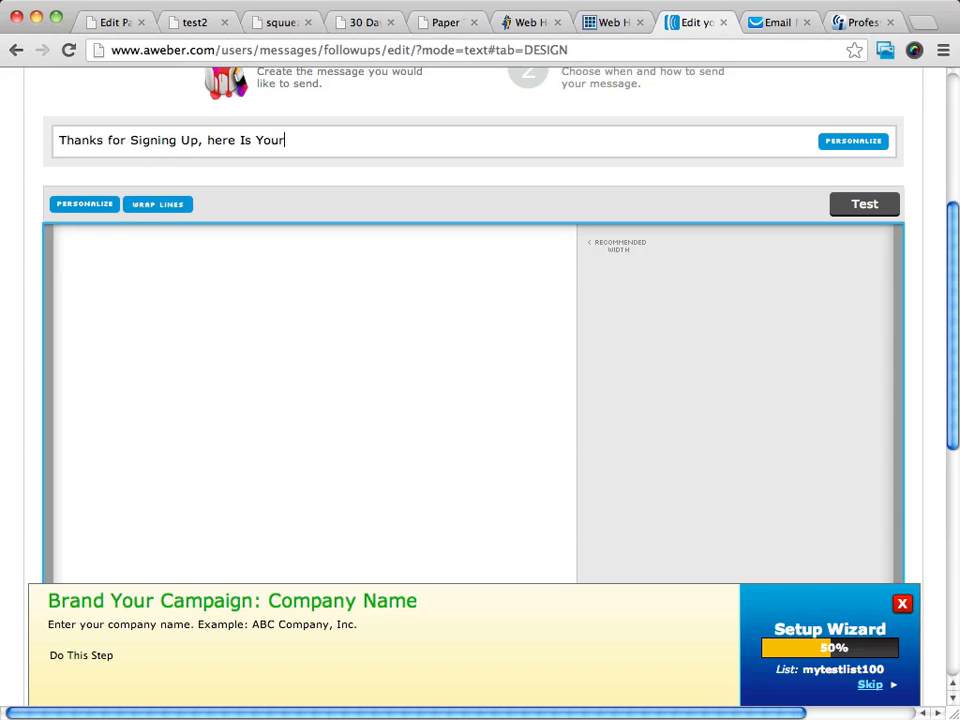
type(" Download")
left_click(212, 140)
key("BackSpace")
type("H")
- Write the message body "Here is your download, thank them for signing up", followed by "lin", "thanks" and the sender's first name on separate lines
scroll(410, 301, "down", 5)
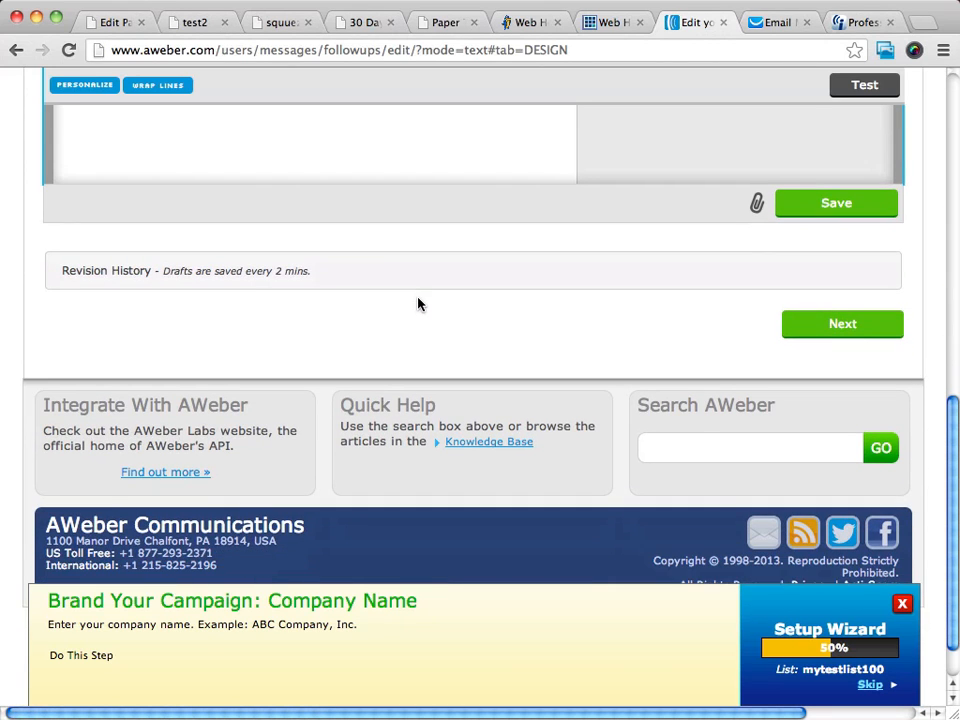
scroll(418, 304, "up", 4)
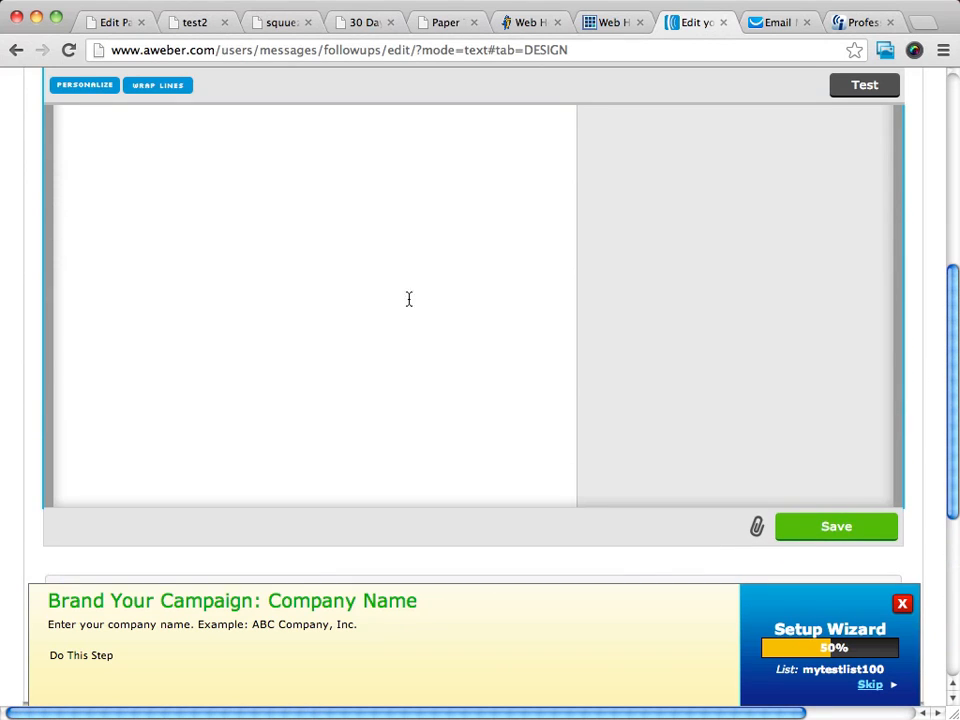
scroll(149, 219, "up", 3)
left_click(193, 454)
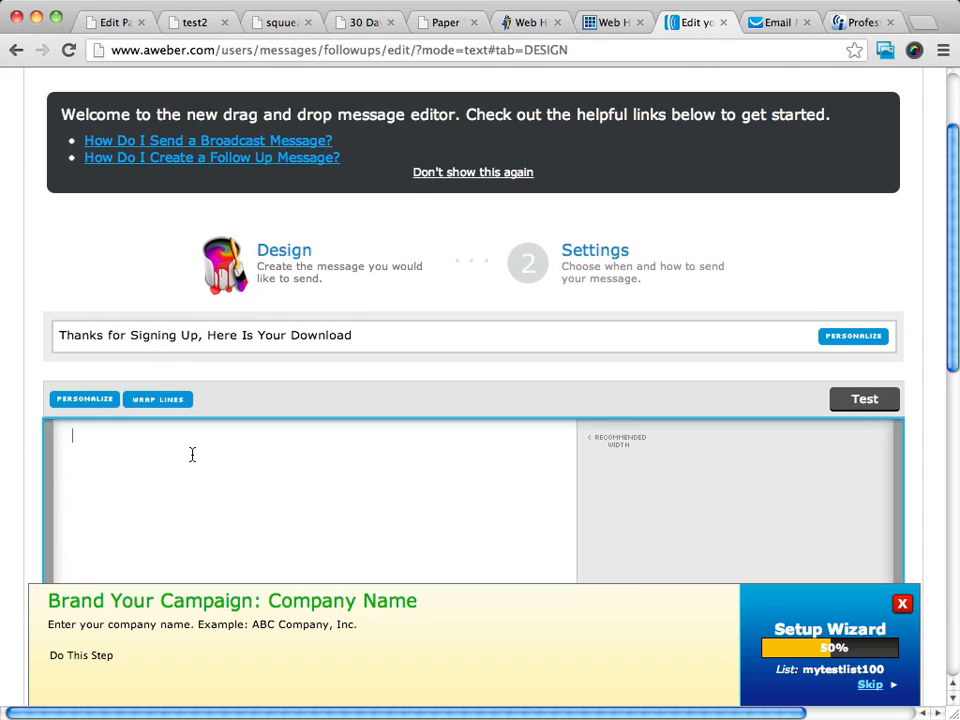
type("Here is your down")
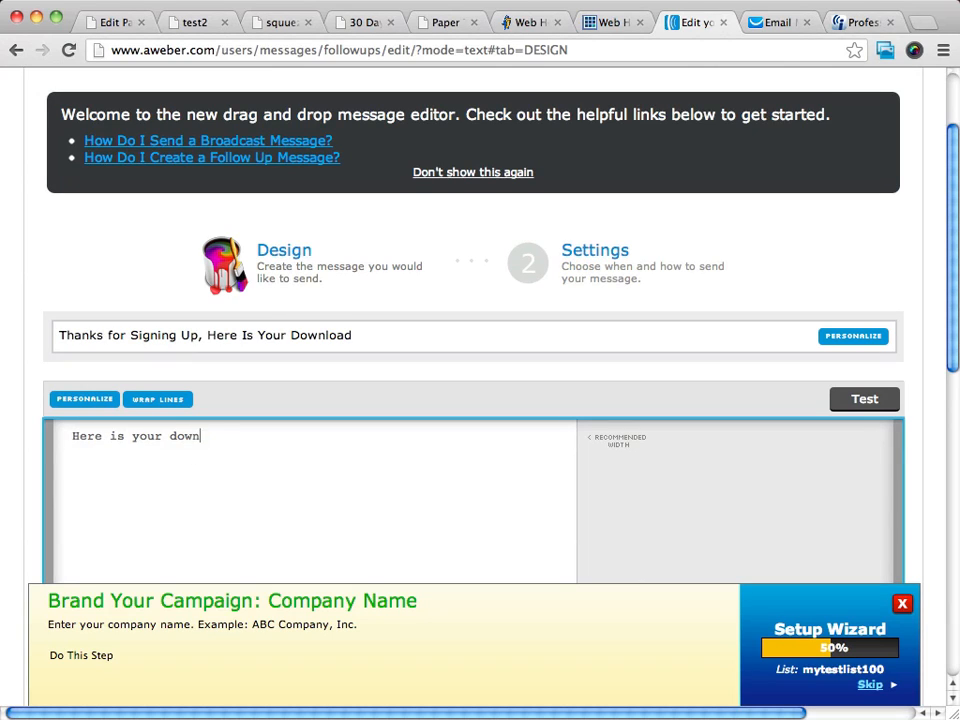
type("load, thank them for sig")
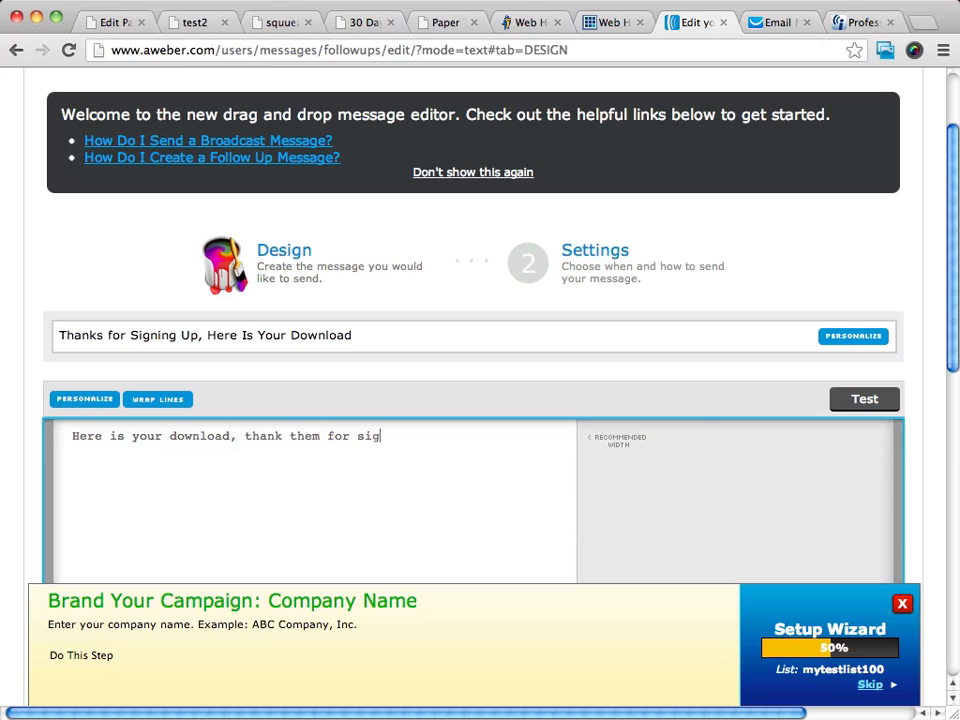
type("ning upo")
key("BackSpace")
key("BackSpace")
type("p")
key("Return")
type("lin")
key("Return")
type("thanks")
key("Return")
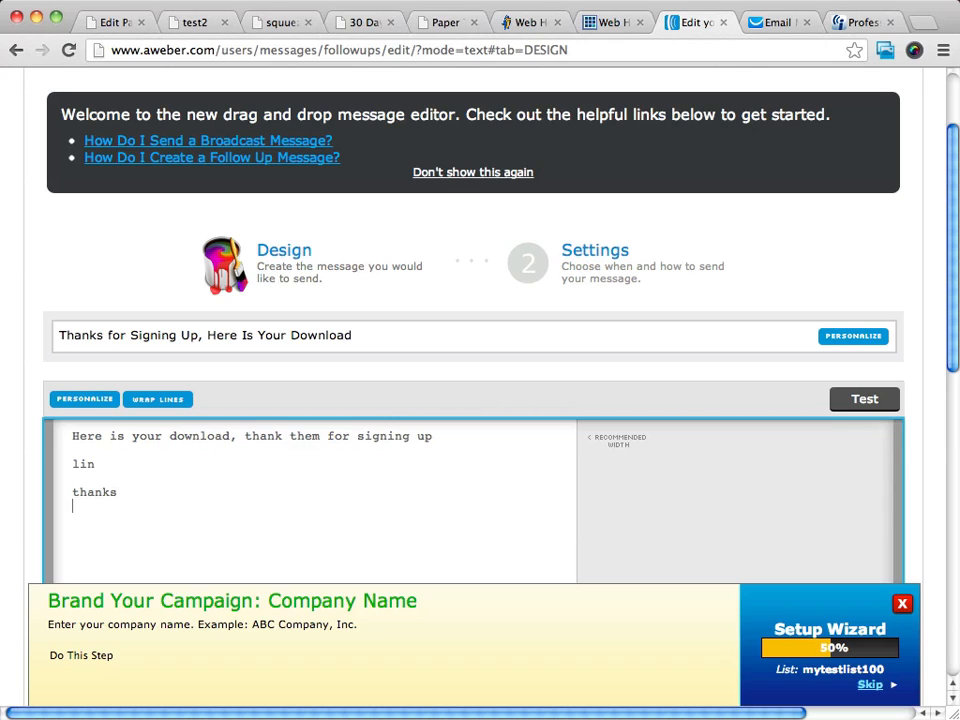
type("Mark")
- Continue to the message's Settings step, keep click tracking enabled, and save and exit the message
scroll(481, 366, "down", 10)
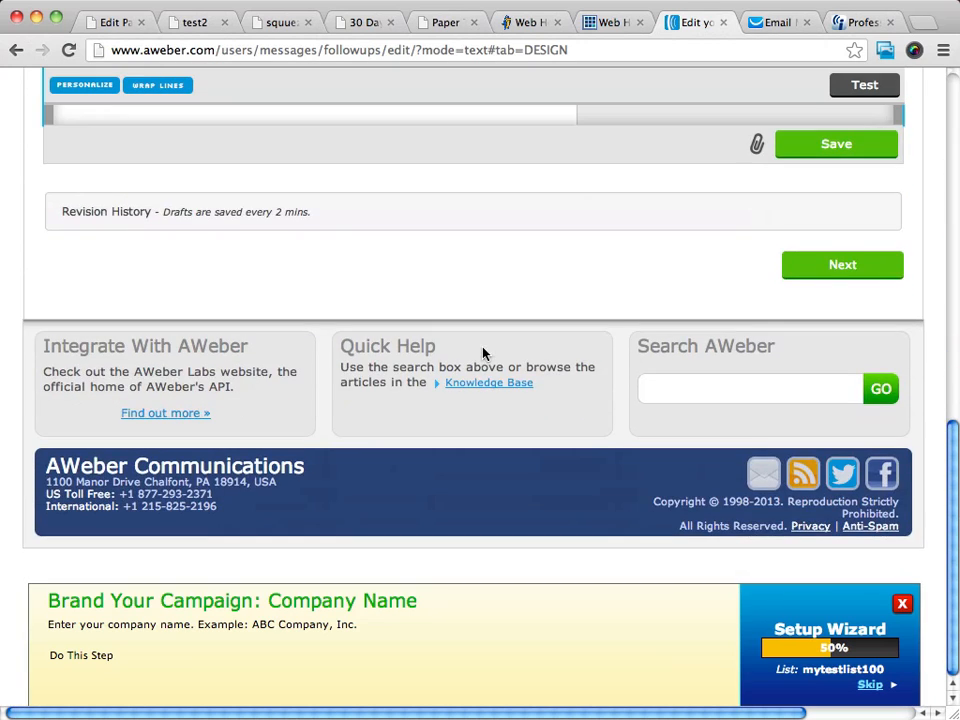
scroll(482, 353, "up", 2)
left_click(858, 462)
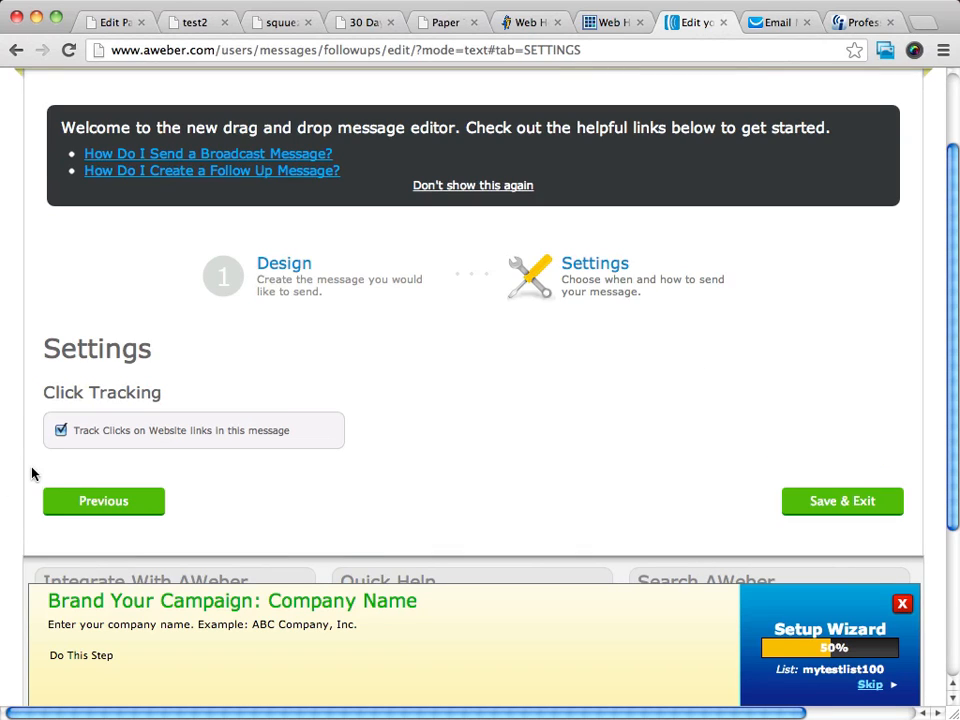
scroll(94, 430, "right", 1)
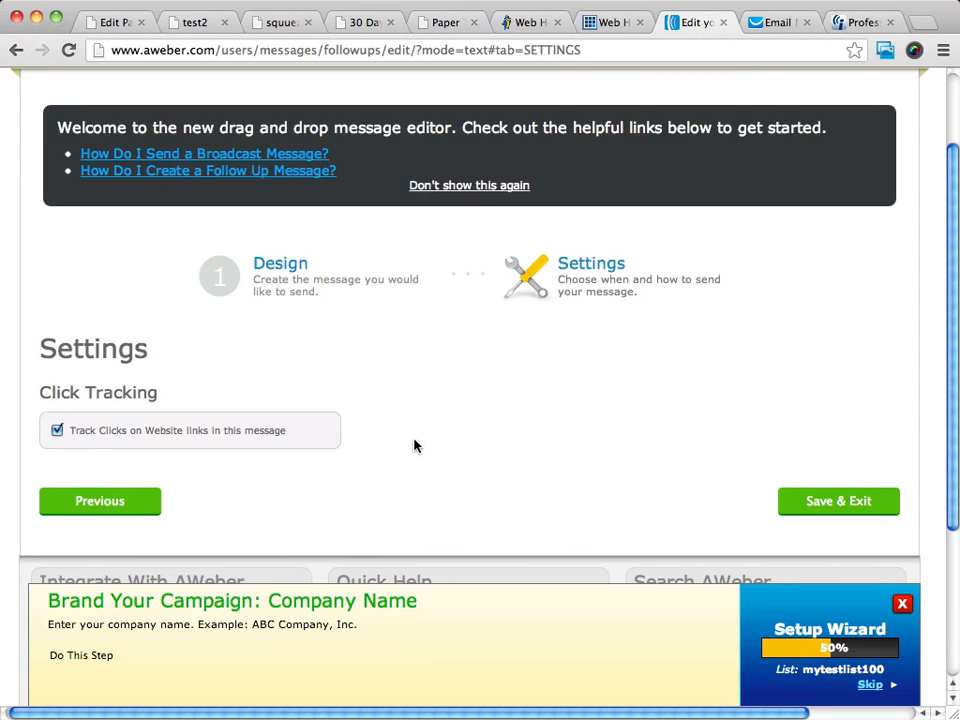
left_click(836, 503)
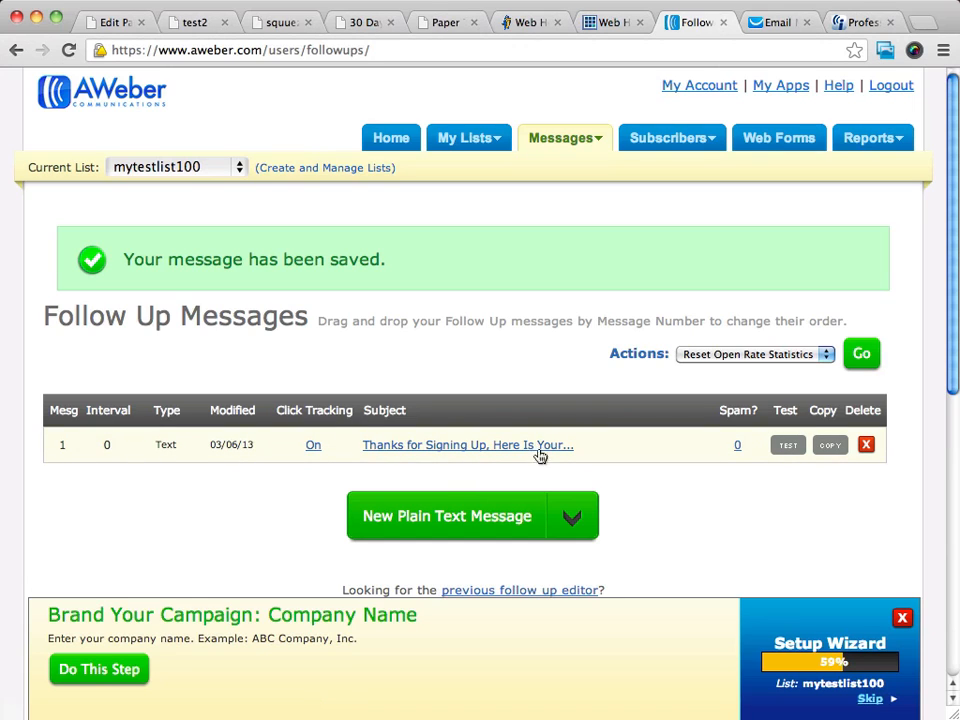
- Create a second follow-up message as a plain text message
left_click(572, 520)
scroll(647, 525, "down", 5)
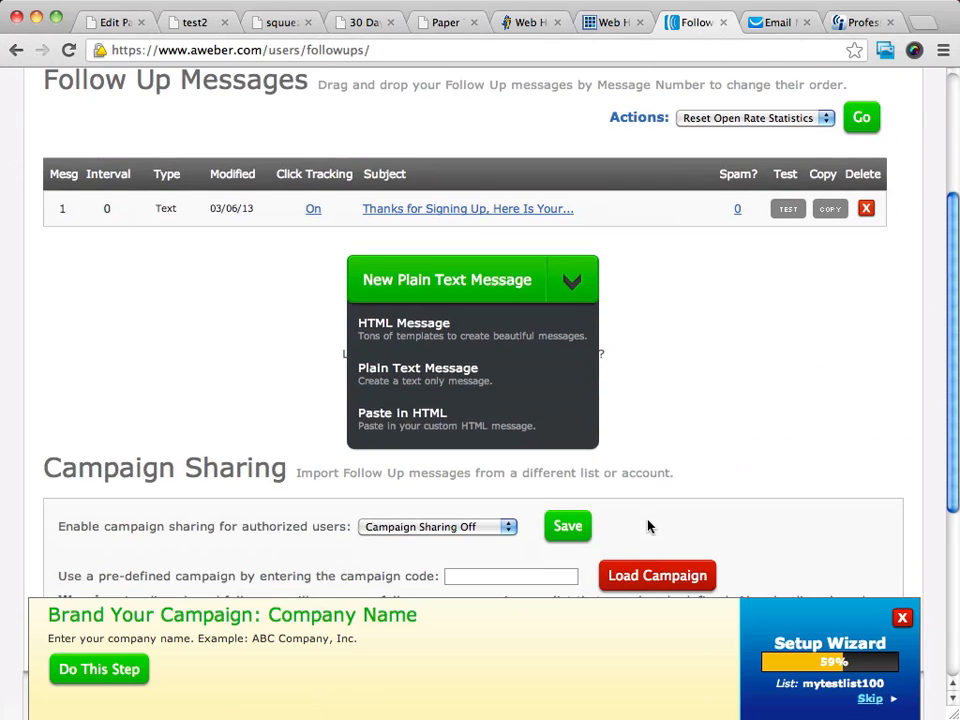
left_click(451, 378)
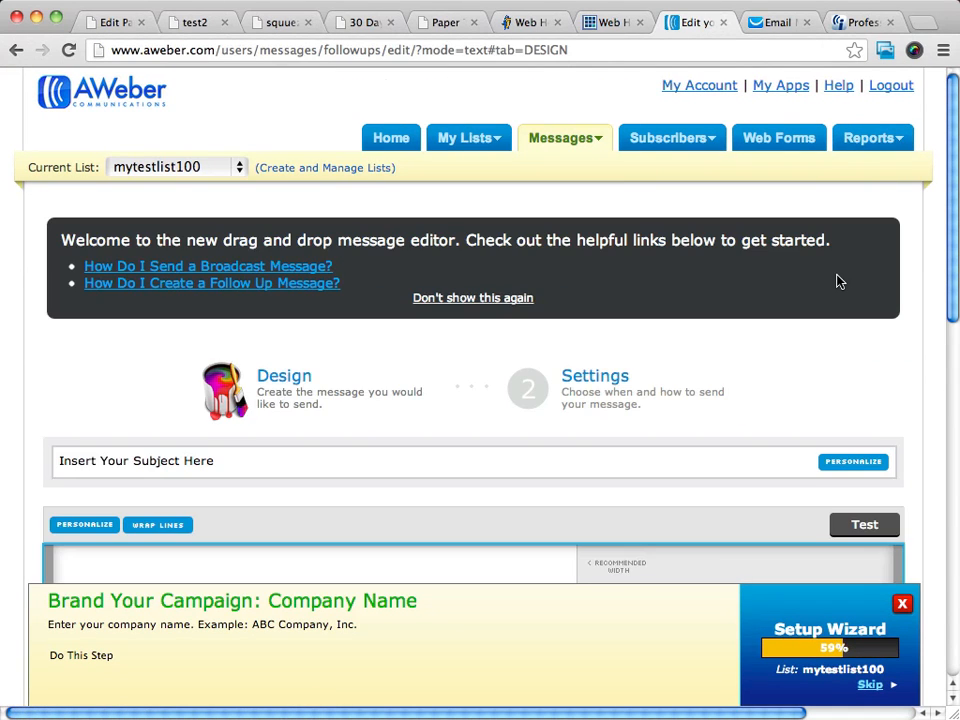
- Enter "This is a secon email" as the second follow-up message's subject
scroll(838, 281, "down", 5)
scroll(838, 282, "down", 4)
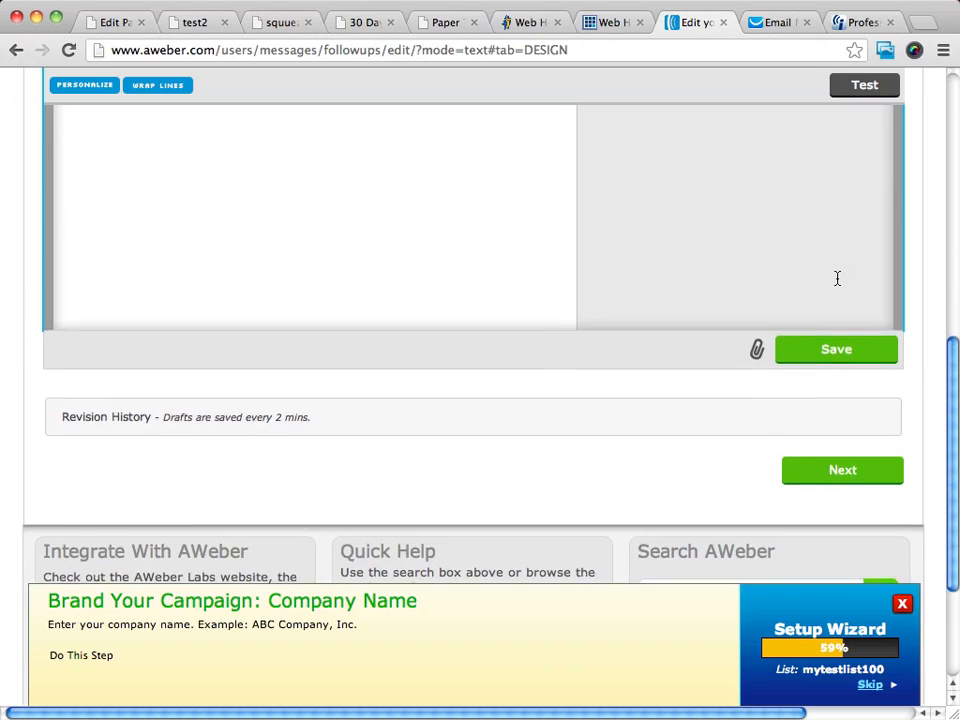
scroll(838, 281, "up", 6)
scroll(838, 281, "up", 1)
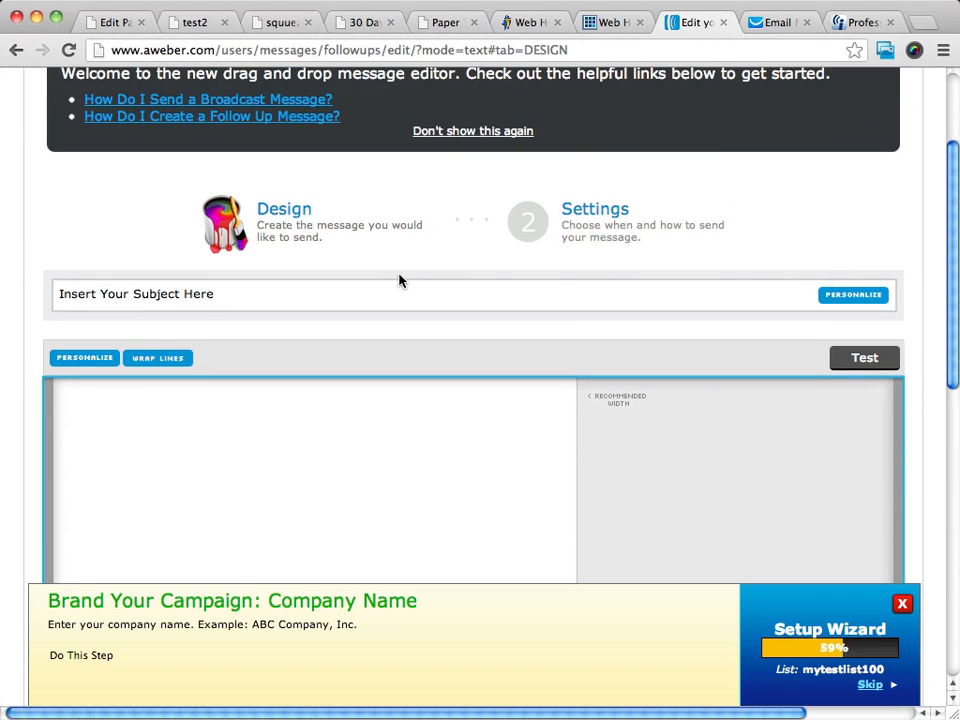
scroll(394, 249, "down", 2)
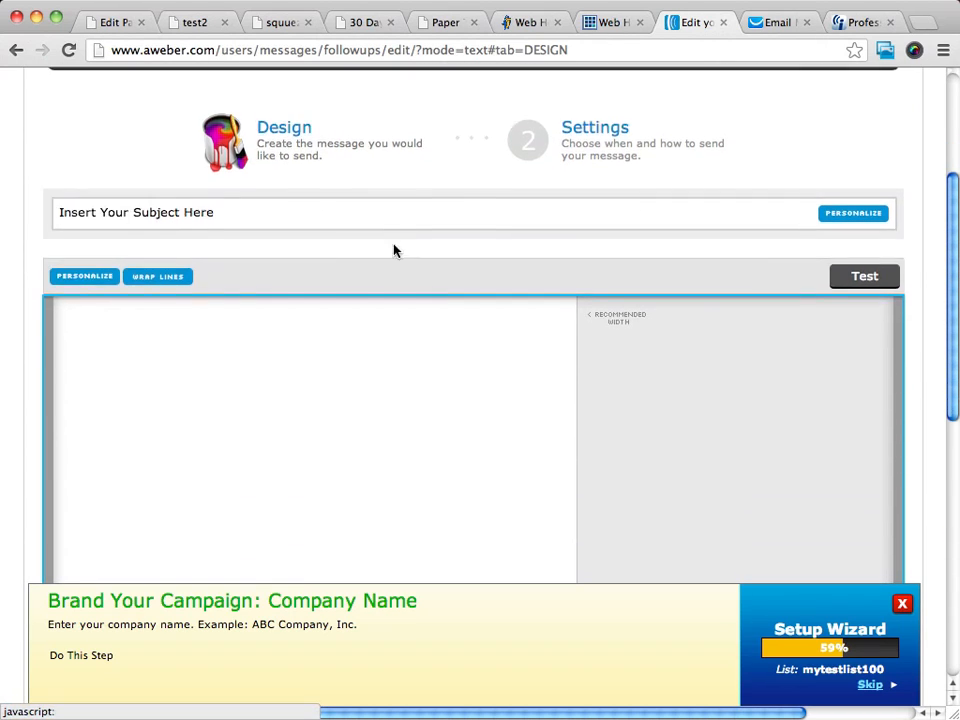
left_click(193, 213)
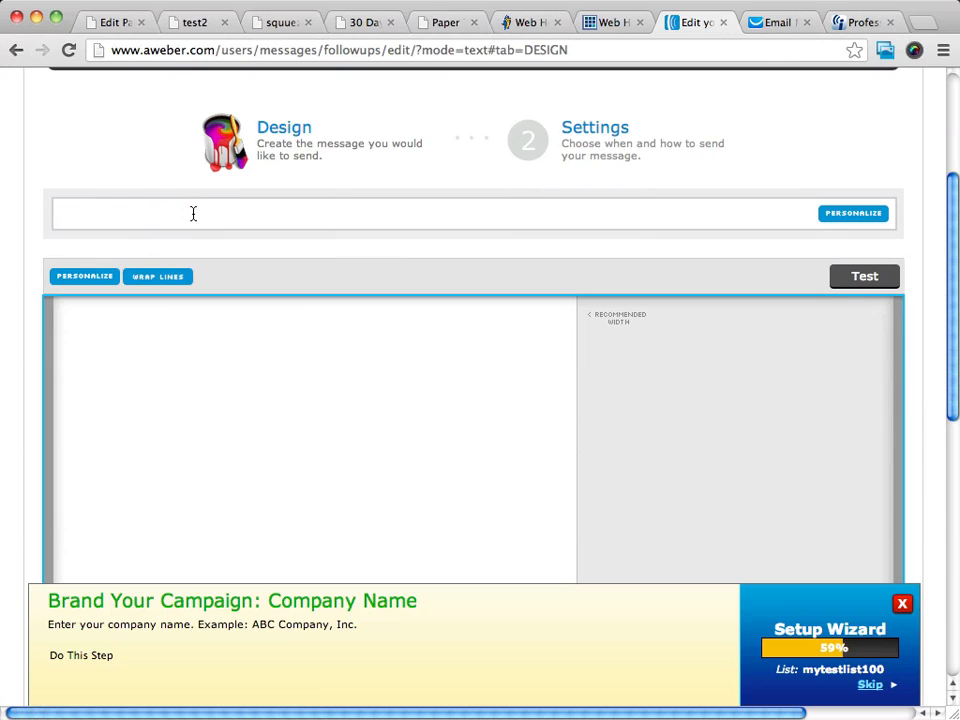
type("This is a secon email")
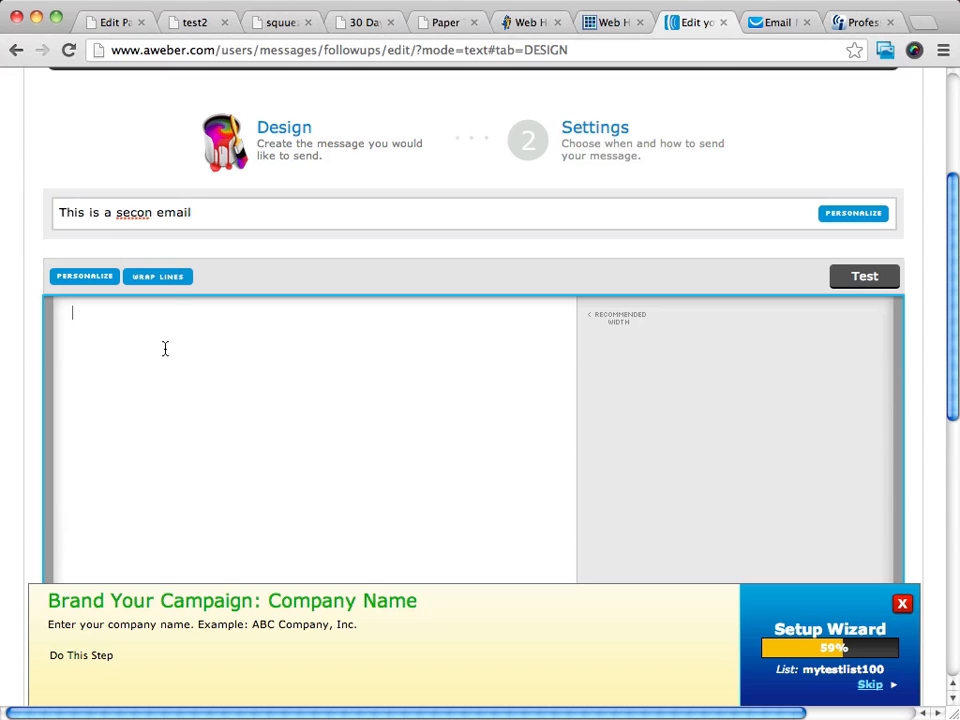
- Write the body "hi again message maybe promote your oto or just welcome them to your list and tell about yourself" and wrap its lines
type("hi again message")
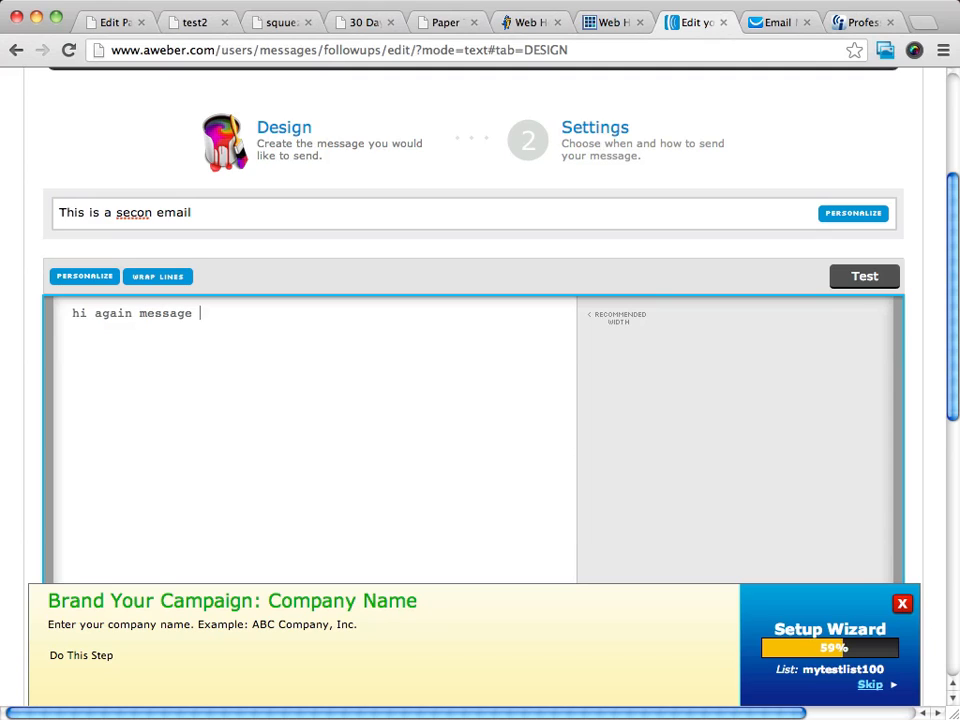
type(" maybe promote your ")
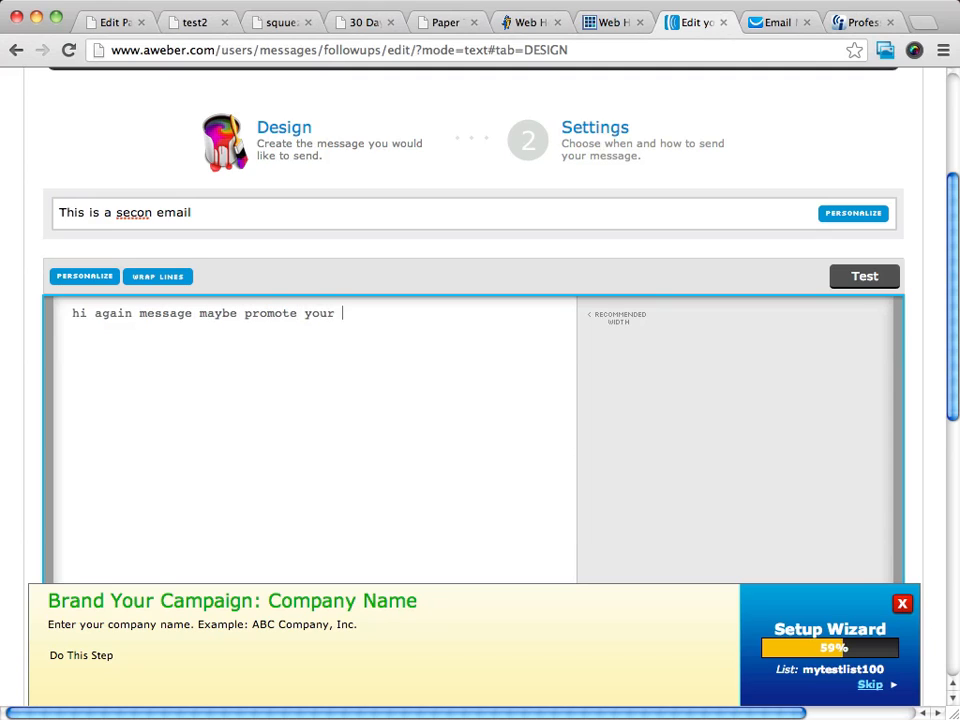
type("oto or just welcome them to")
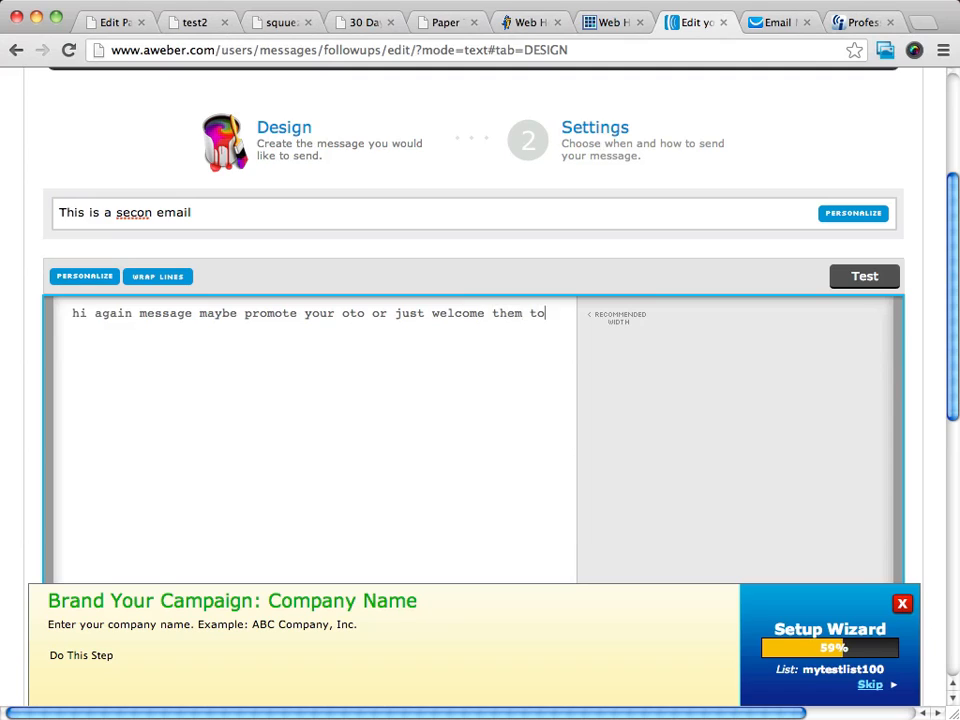
type(" your list and tell abou")
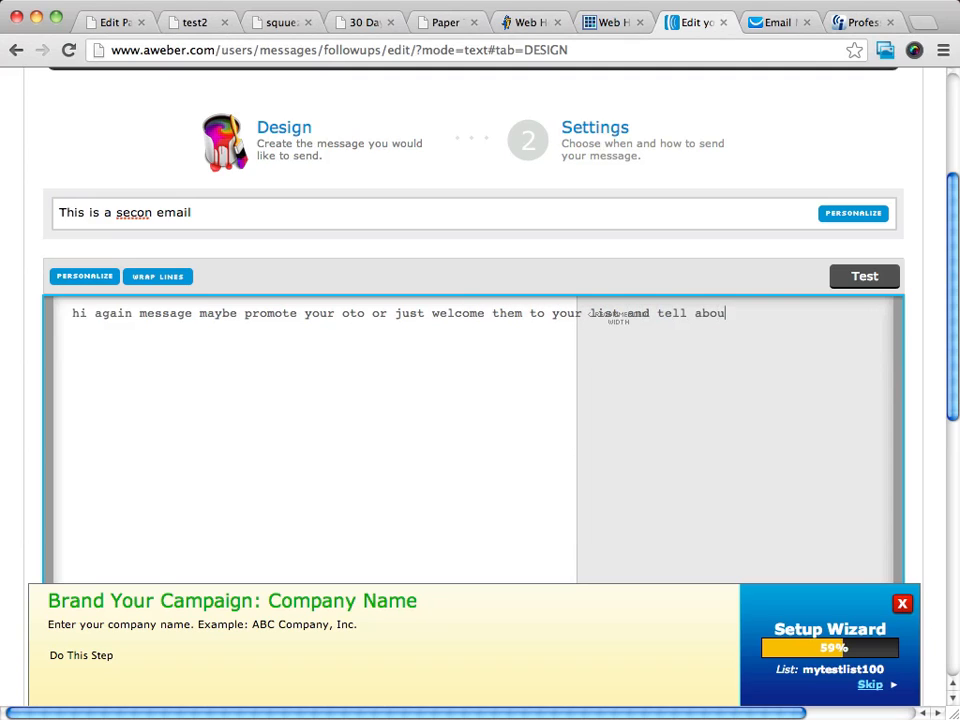
type("t yourself")
left_click(148, 276)
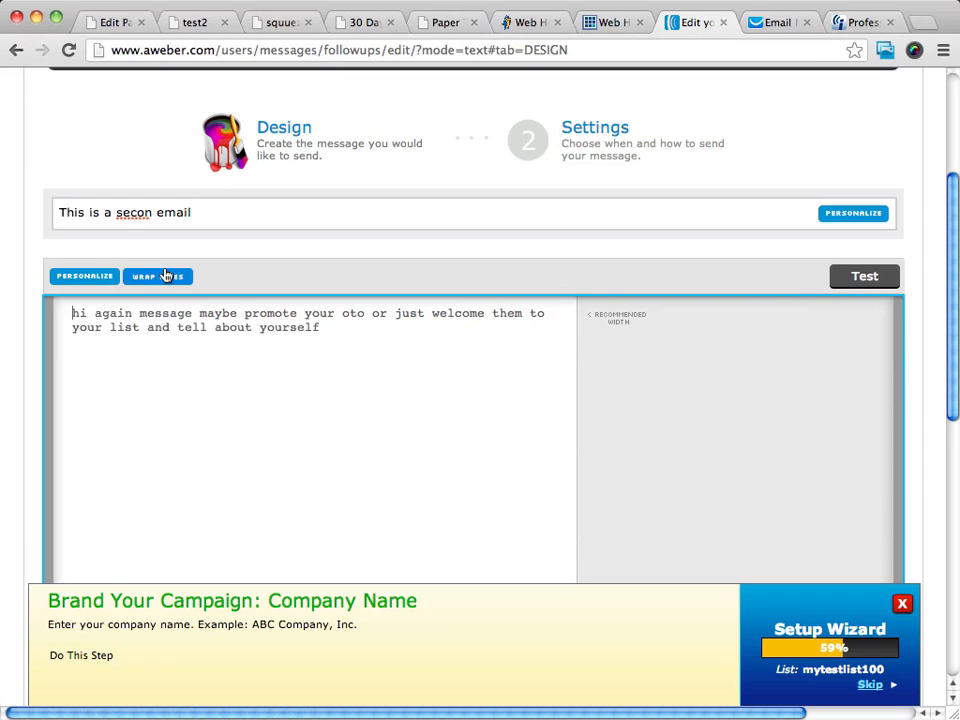
- Correct the subject to "This is a second email" and continue to the message's Settings step
left_click(151, 213)
type("d")
scroll(591, 315, "down", 10)
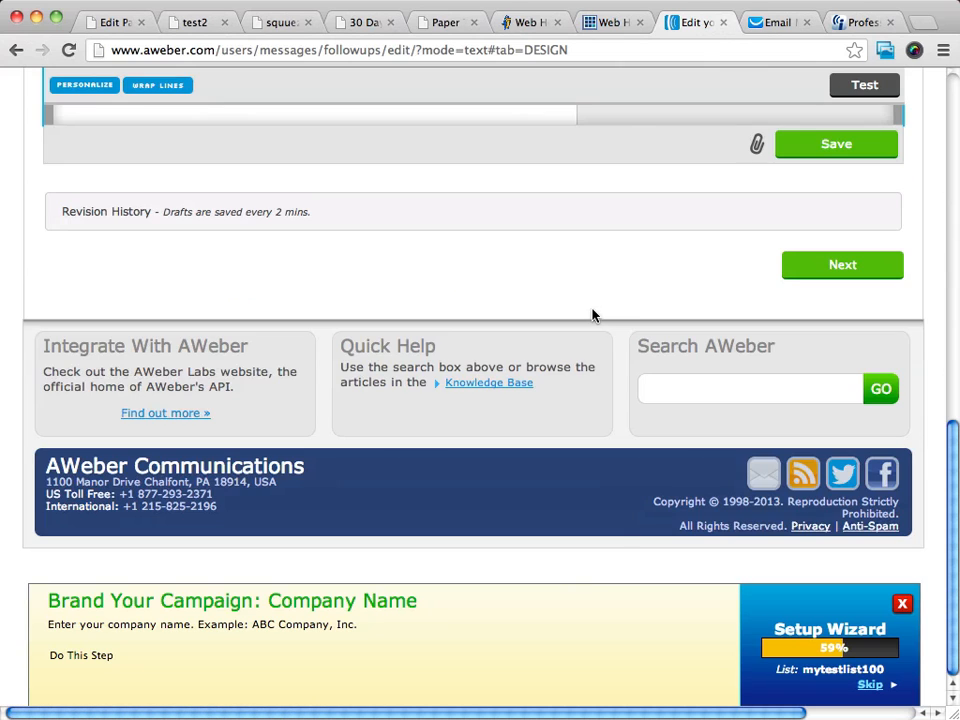
left_click(830, 262)
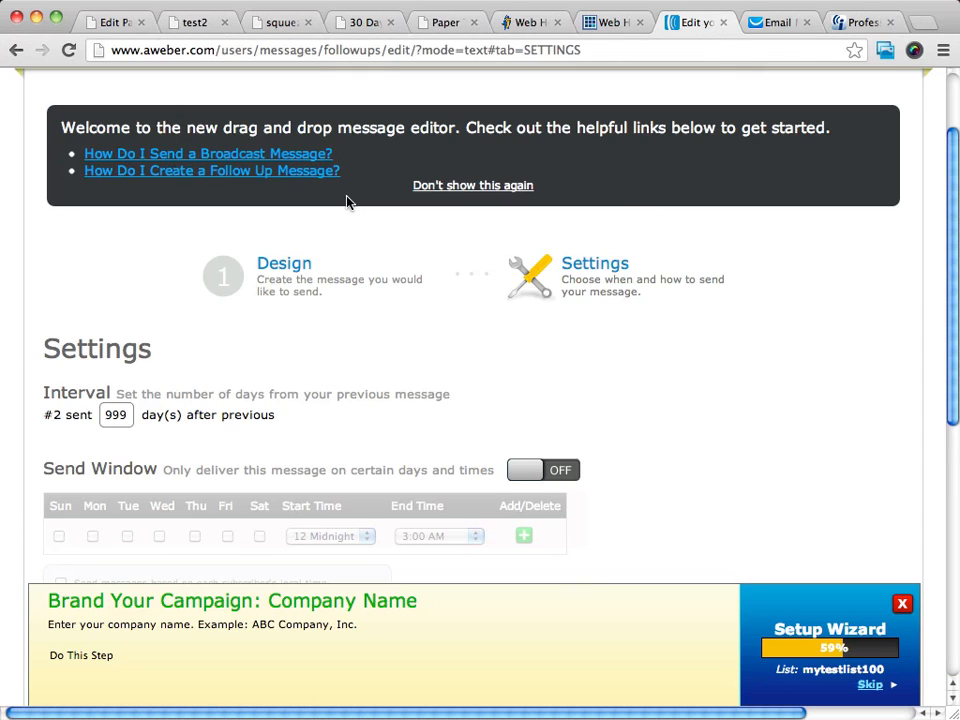
- Set the second follow-up message's interval to 1 day after the previous message
scroll(591, 330, "down", 1)
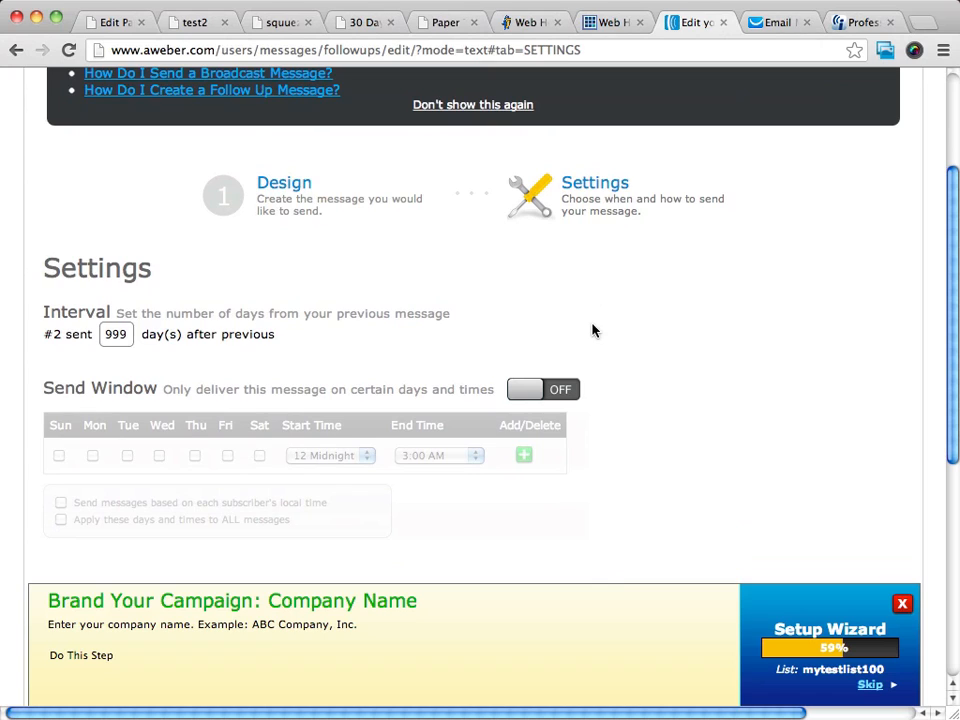
scroll(223, 300, "down", 2)
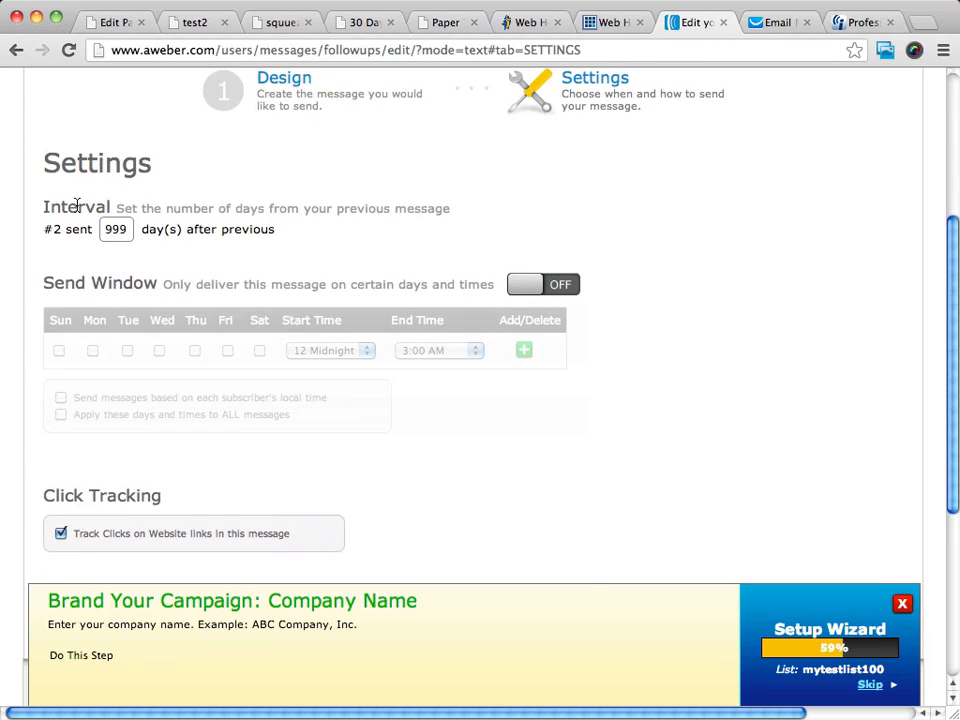
left_click_drag(128, 233, 95, 229)
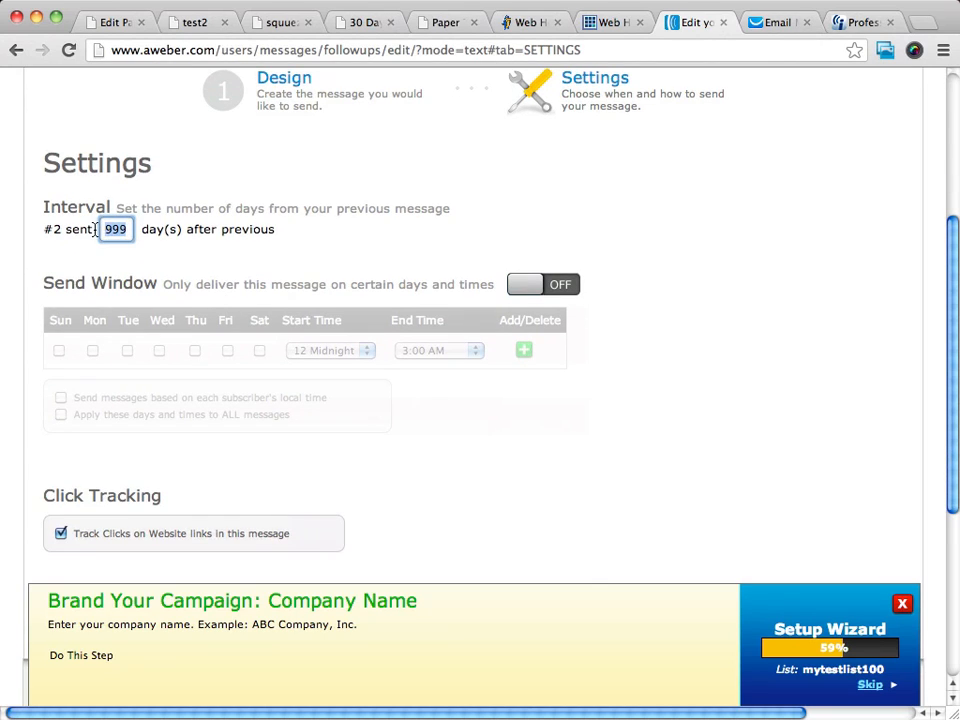
type("1")
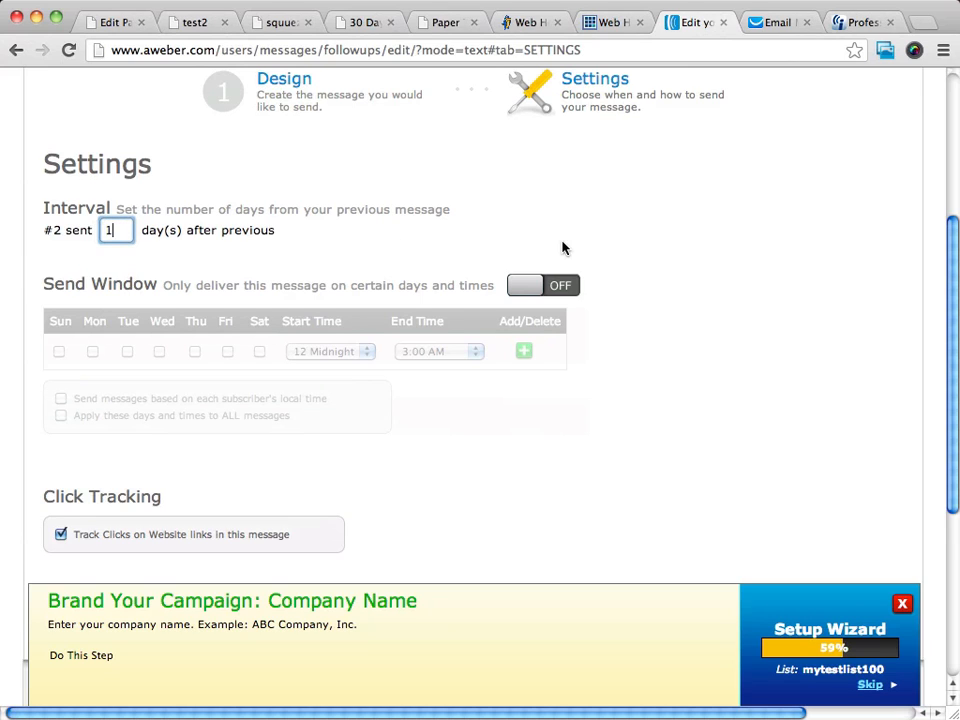
scroll(603, 272, "right", 1)
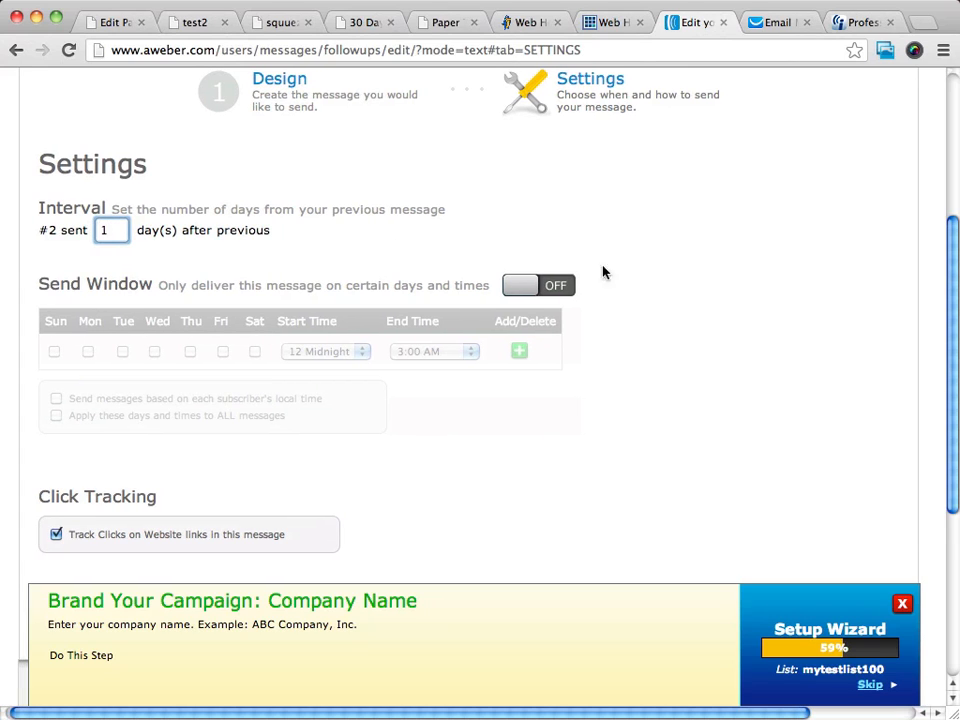
left_click(529, 288)
scroll(527, 288, "left", 1)
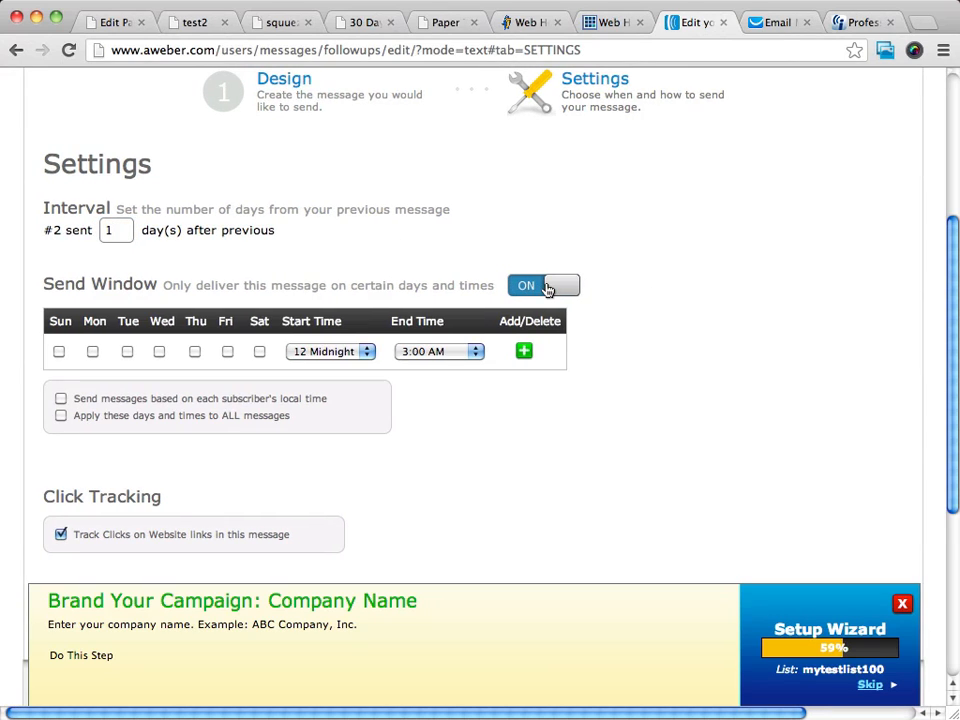
left_click(547, 288)
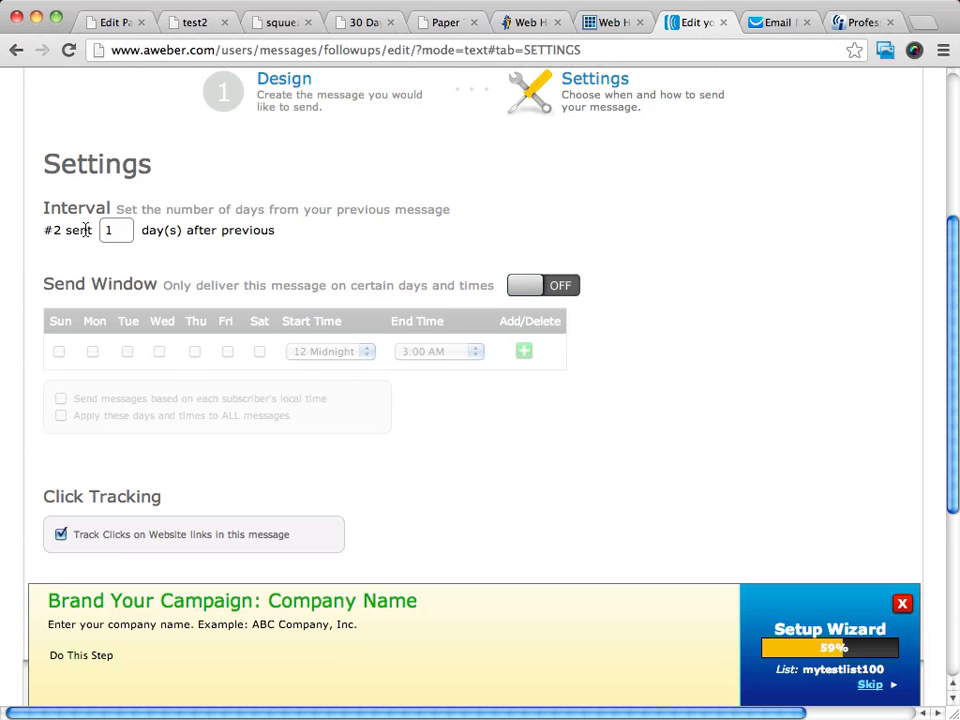
- Turn on the Send Window for the second message and view its start time options, keeping 12 Midnight
scroll(466, 260, "down", 3)
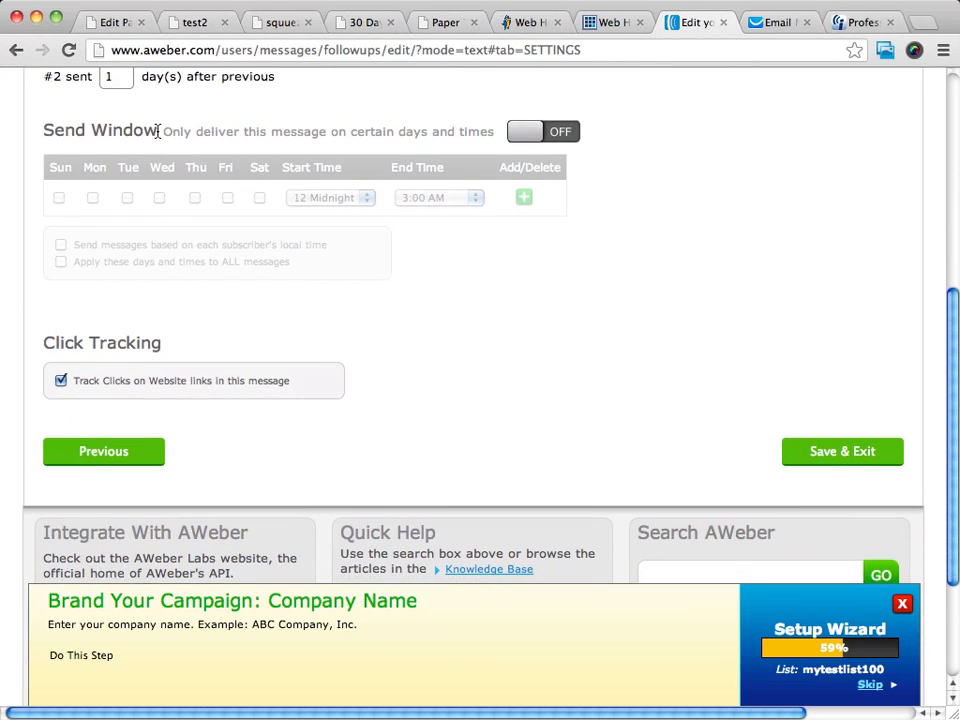
left_click(543, 131)
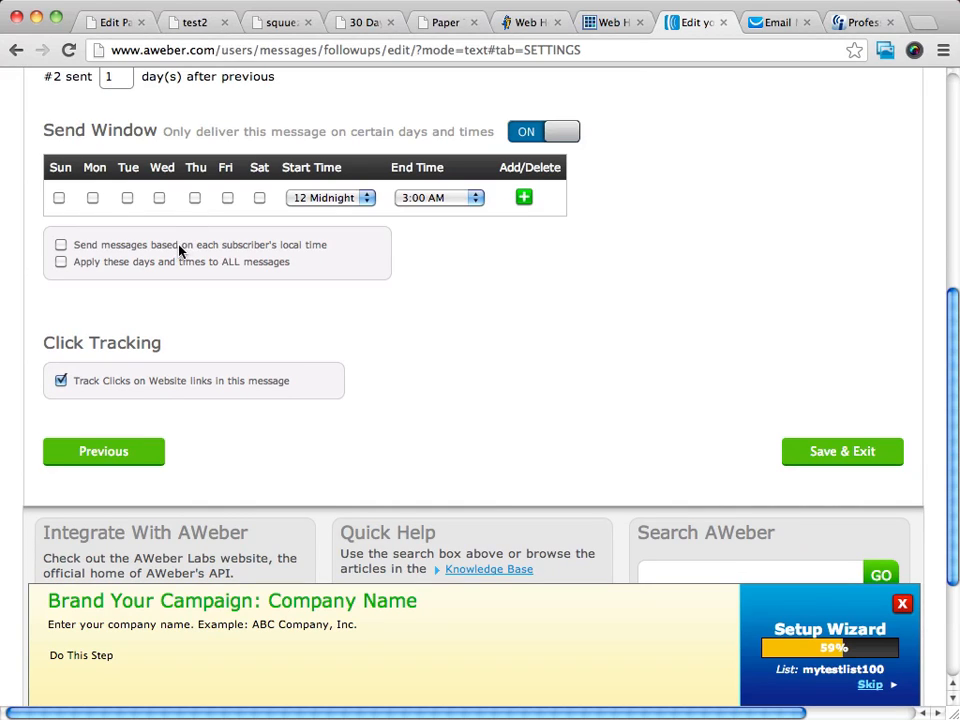
left_click(329, 199)
left_click(329, 197)
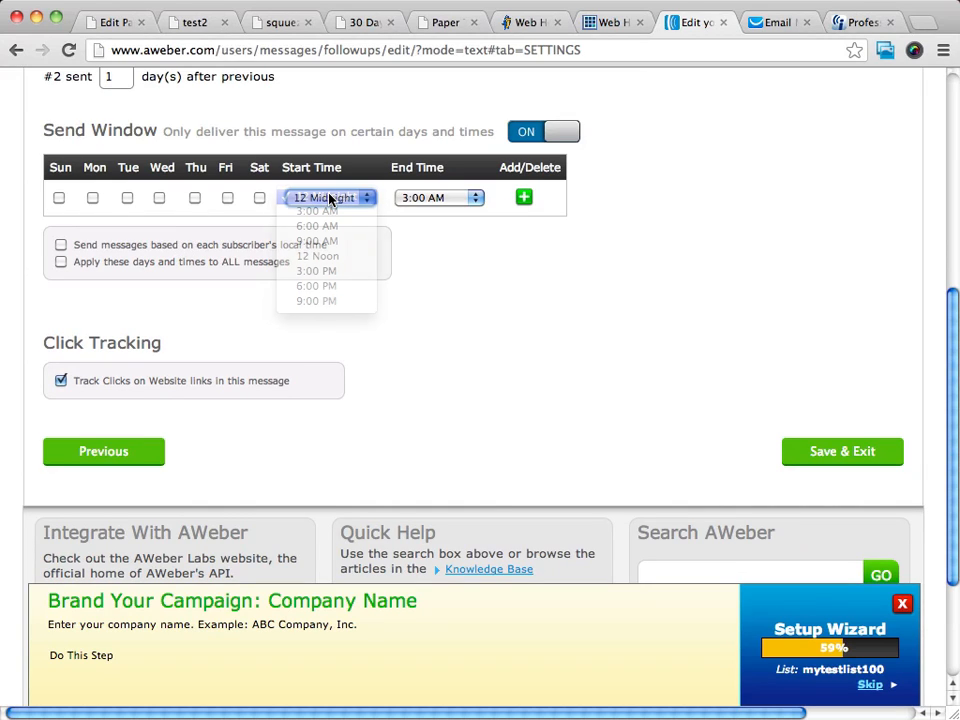
- Save and exit the second follow-up message with click tracking kept enabled
scroll(445, 304, "up", 1)
scroll(445, 304, "up", 5)
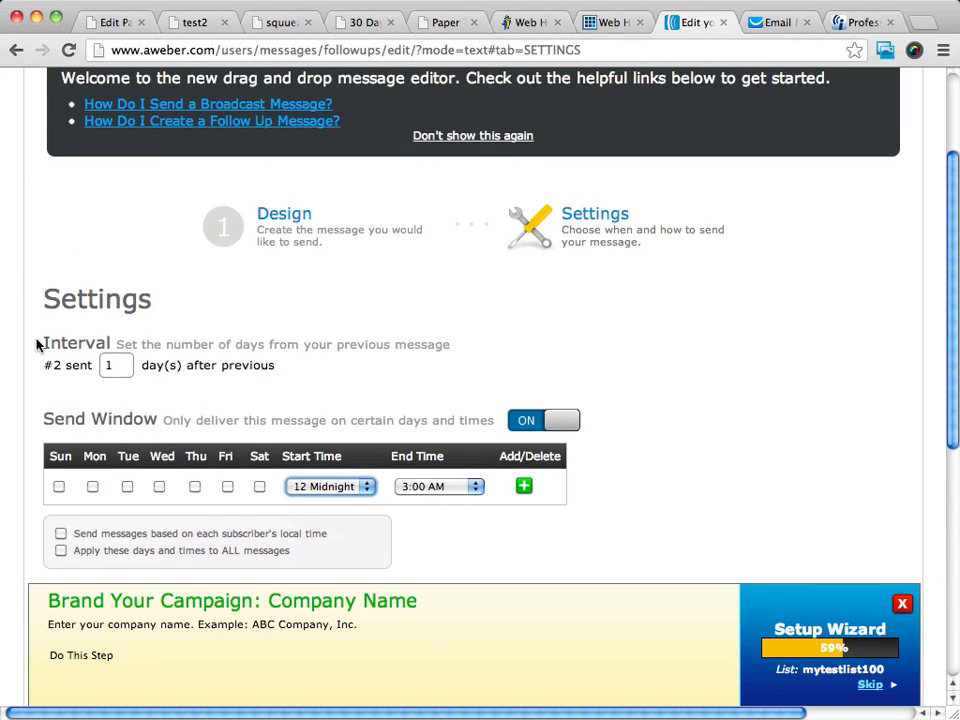
scroll(263, 275, "down", 5)
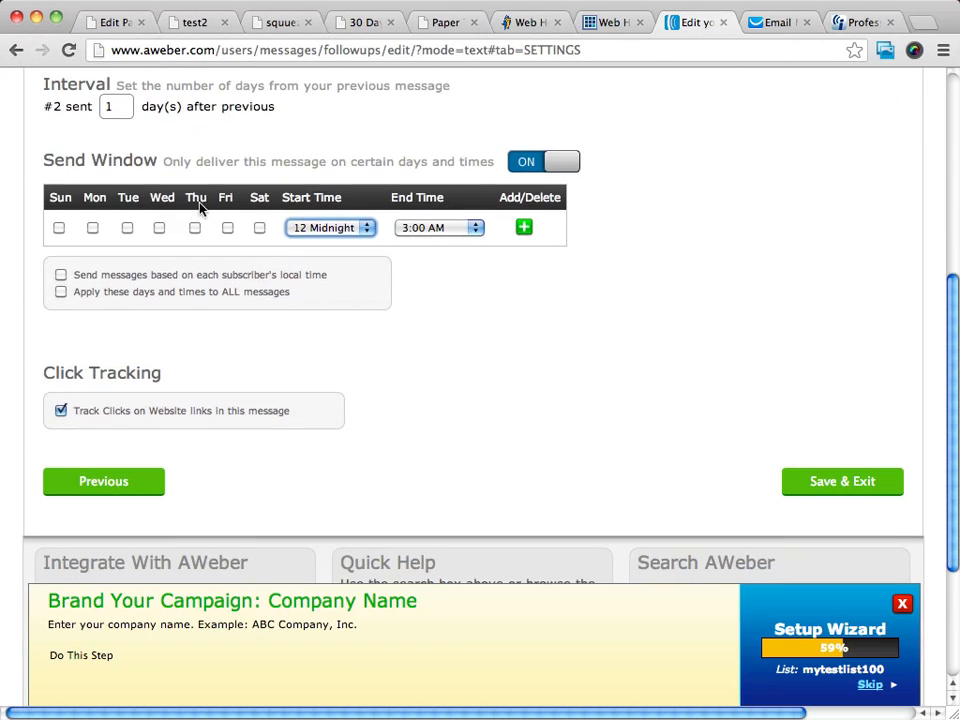
scroll(90, 107, "right", 3)
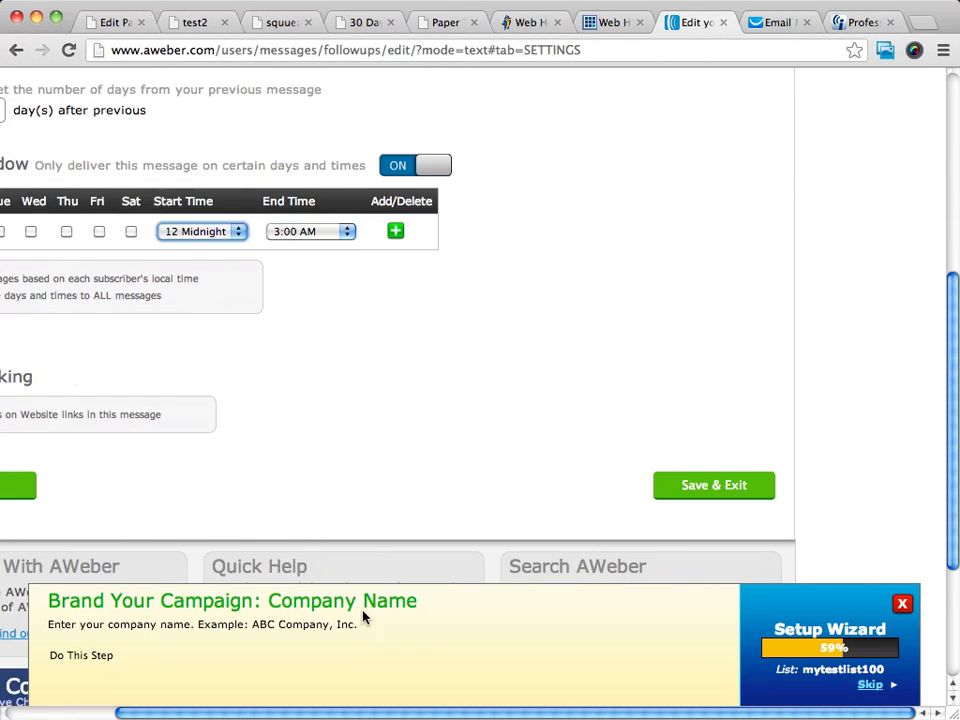
left_click(709, 486)
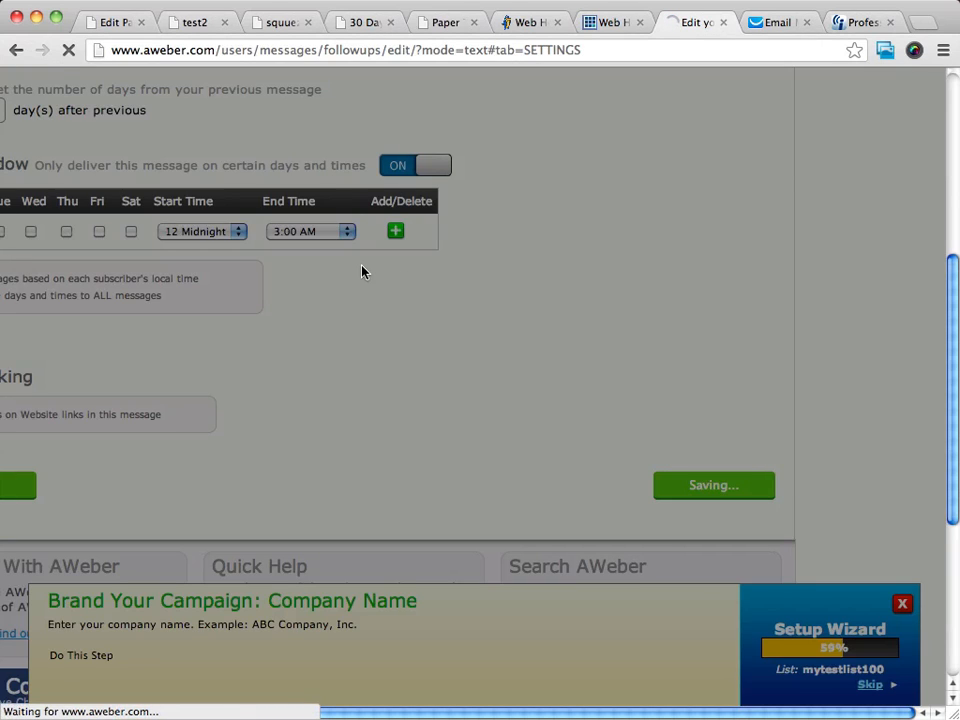